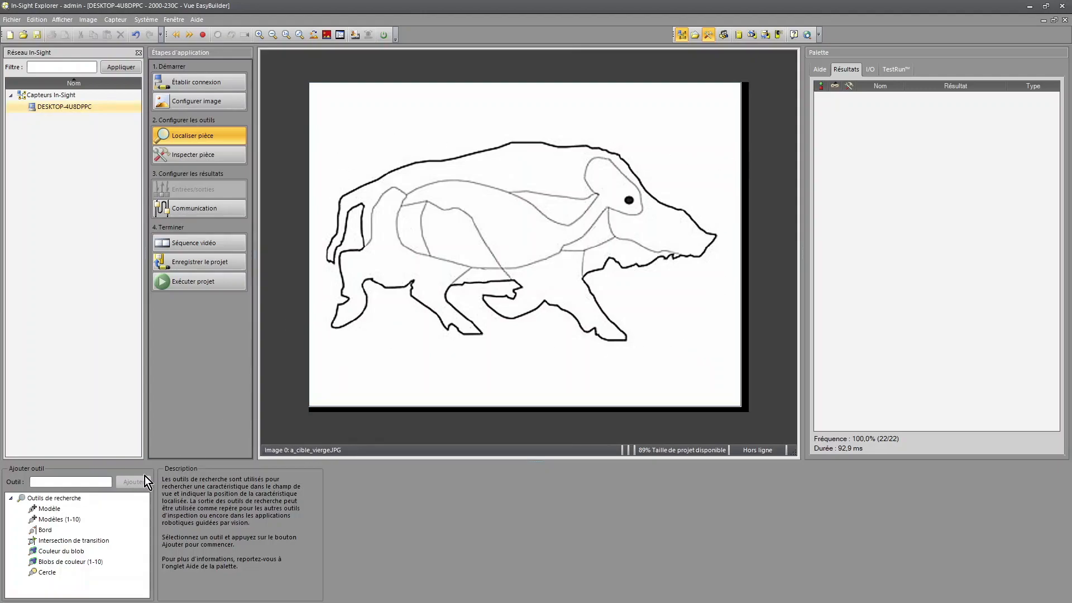
# - Add a Modèle location tool and fit its model region around the entire boar outline
pyautogui.click(45, 510)
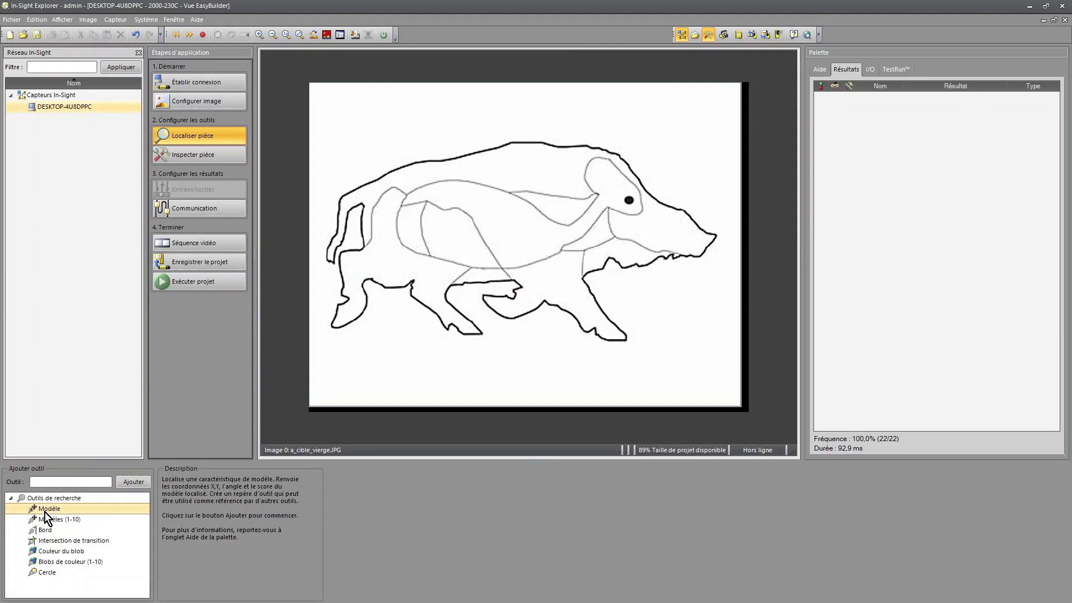
pyautogui.click(132, 482)
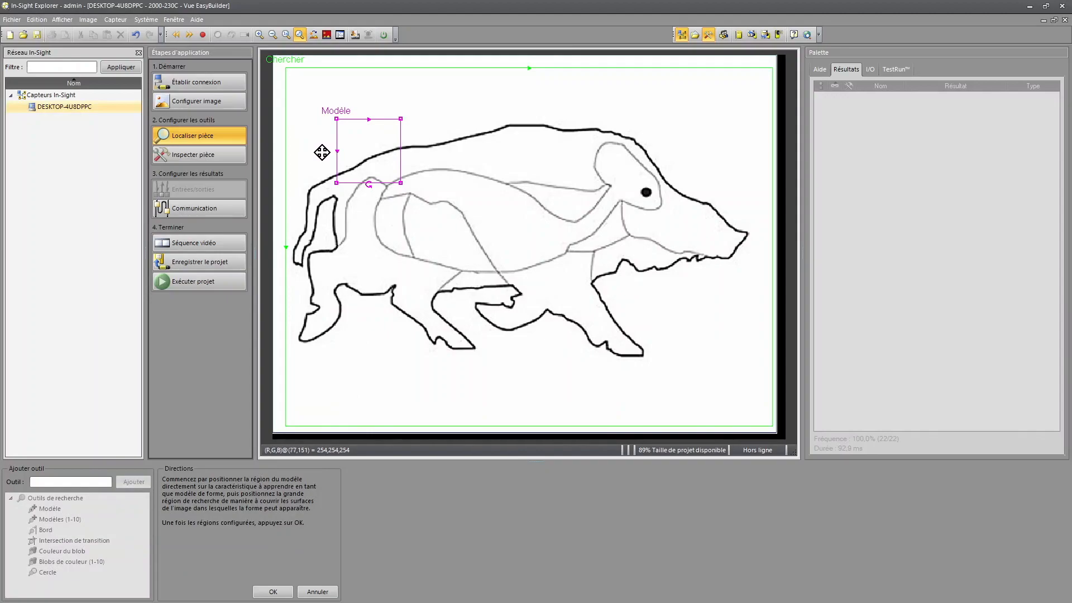
pyautogui.moveTo(336, 139); pyautogui.dragTo(290, 139)
pyautogui.moveTo(400, 158); pyautogui.dragTo(761, 172)
pyautogui.moveTo(548, 185); pyautogui.dragTo(544, 364)
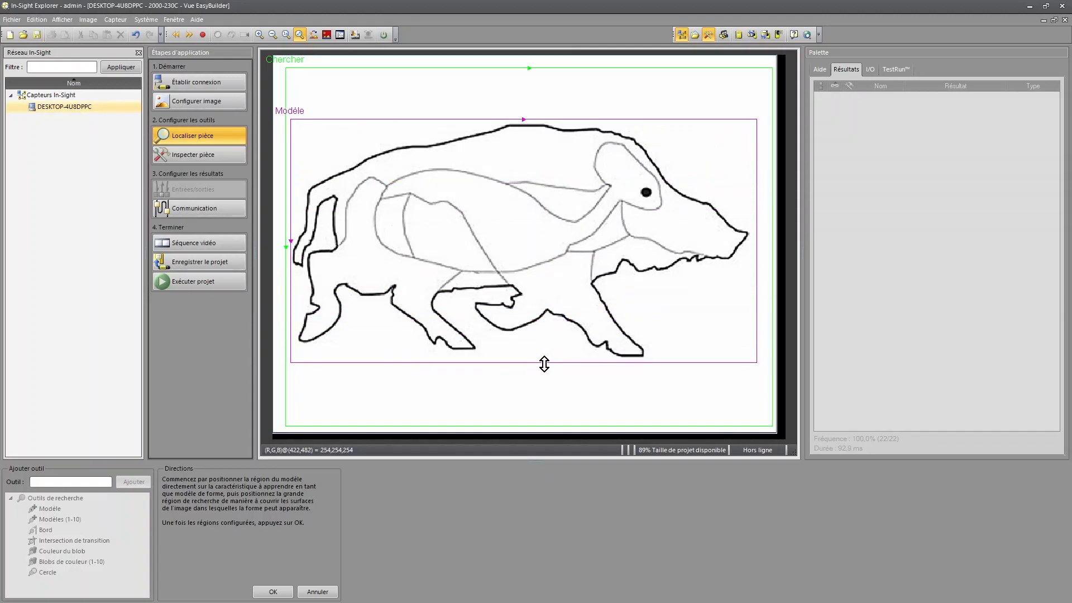
# - Enlarge the search region to cover nearly the whole image, about 779 × 581, and validate the regions
pyautogui.click(285, 193)
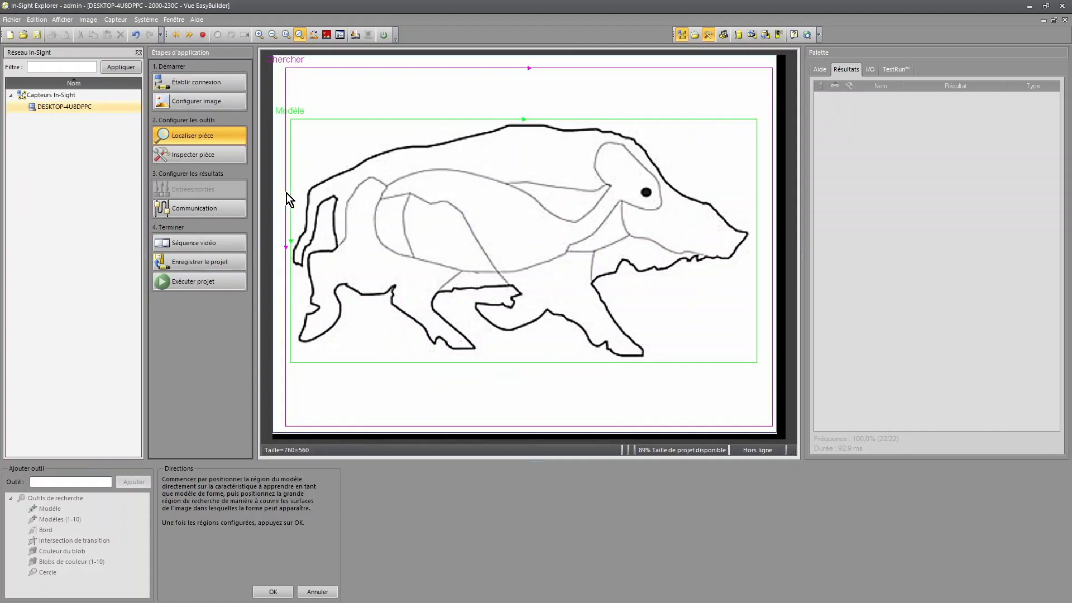
pyautogui.moveTo(286, 193); pyautogui.dragTo(276, 191)
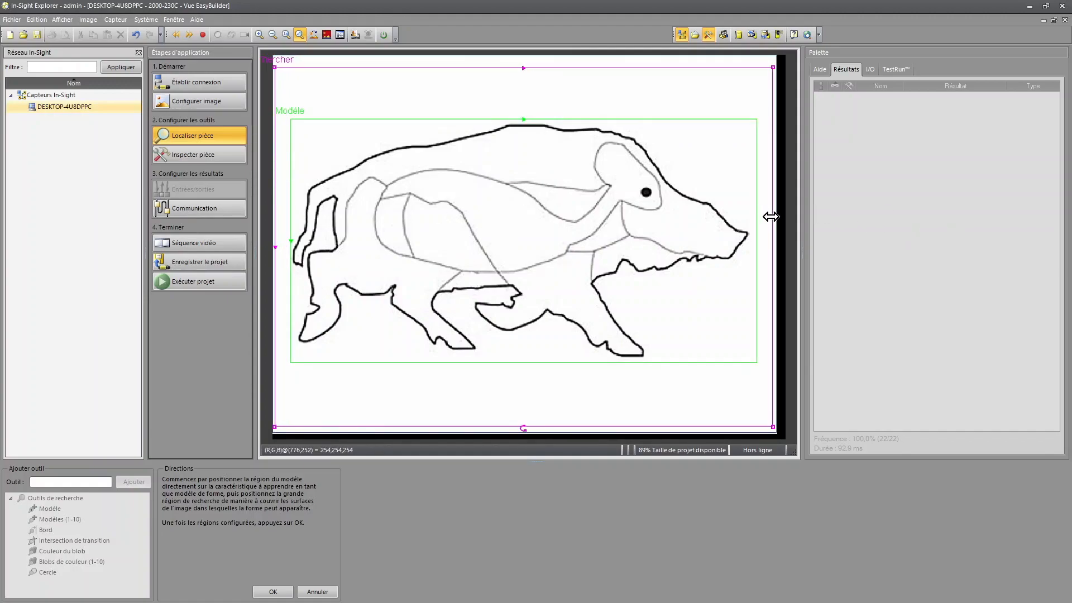
pyautogui.moveTo(770, 217); pyautogui.dragTo(773, 216)
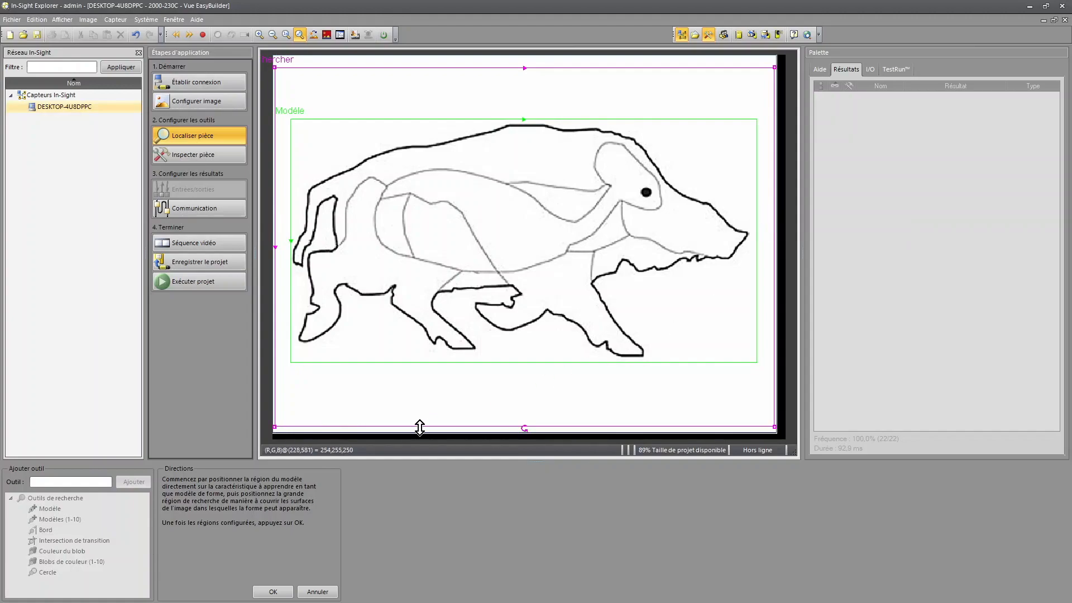
pyautogui.moveTo(420, 427); pyautogui.dragTo(420, 431)
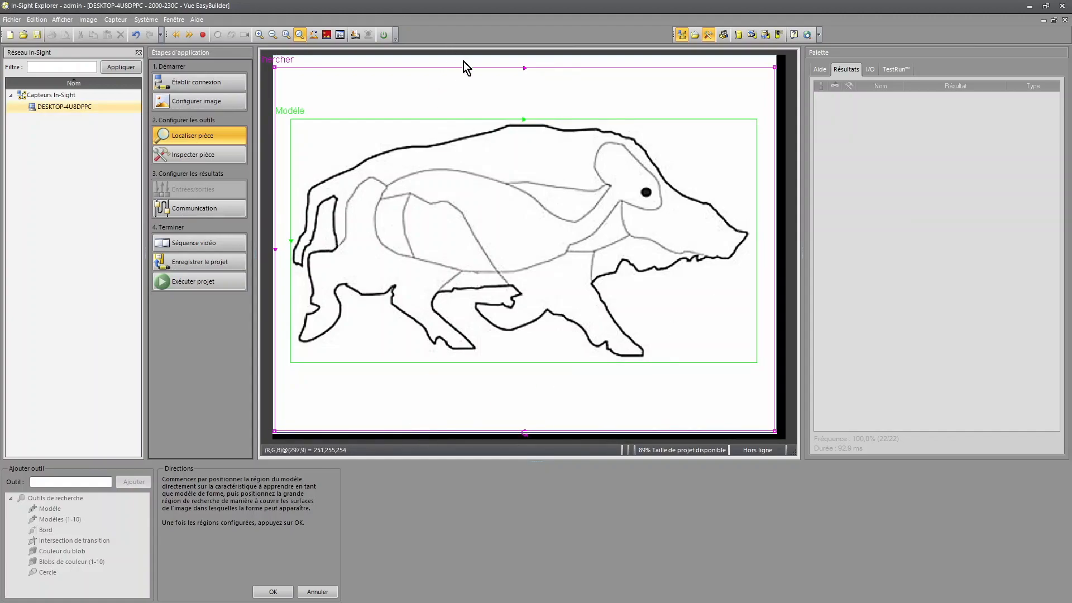
pyautogui.moveTo(468, 68); pyautogui.dragTo(463, 59)
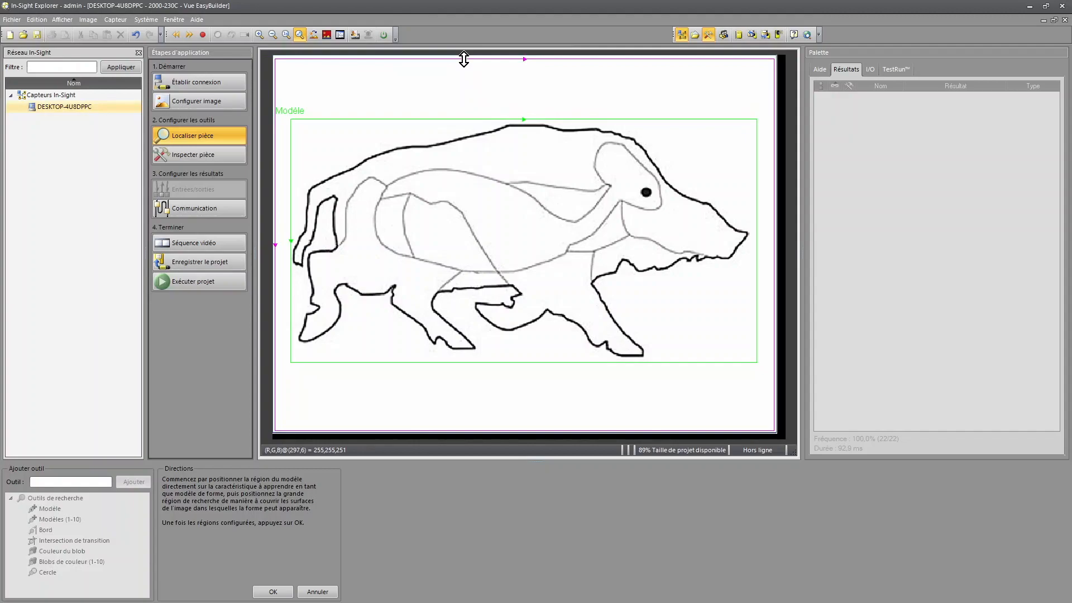
pyautogui.click(273, 592)
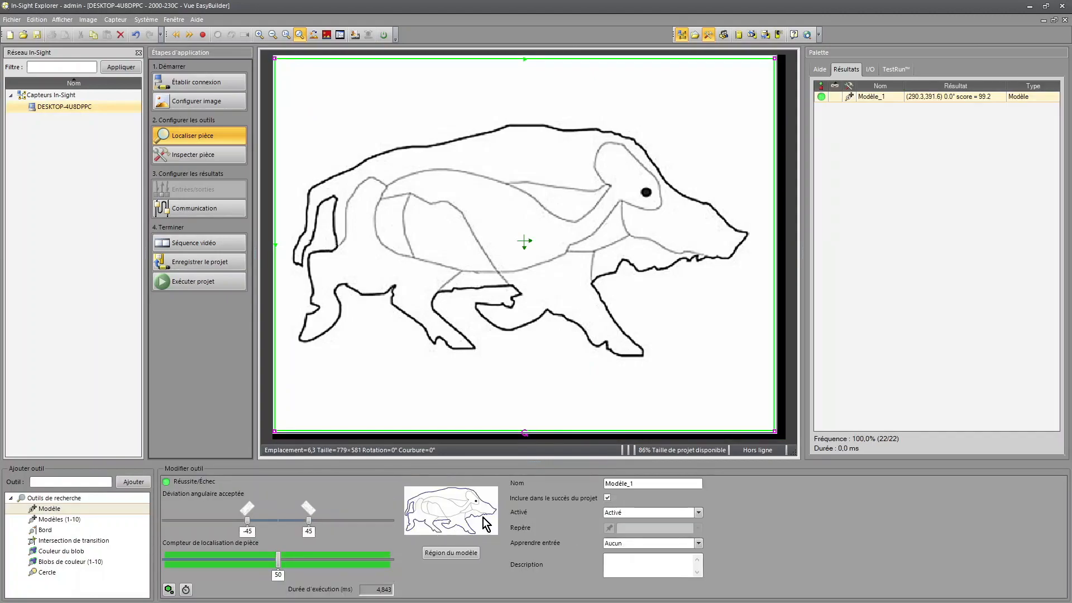
# - Name the model tool Cible_Sanglier and trigger the next two images, a_incline and a_mitraille, to test it
pyautogui.moveTo(642, 484); pyautogui.dragTo(551, 487)
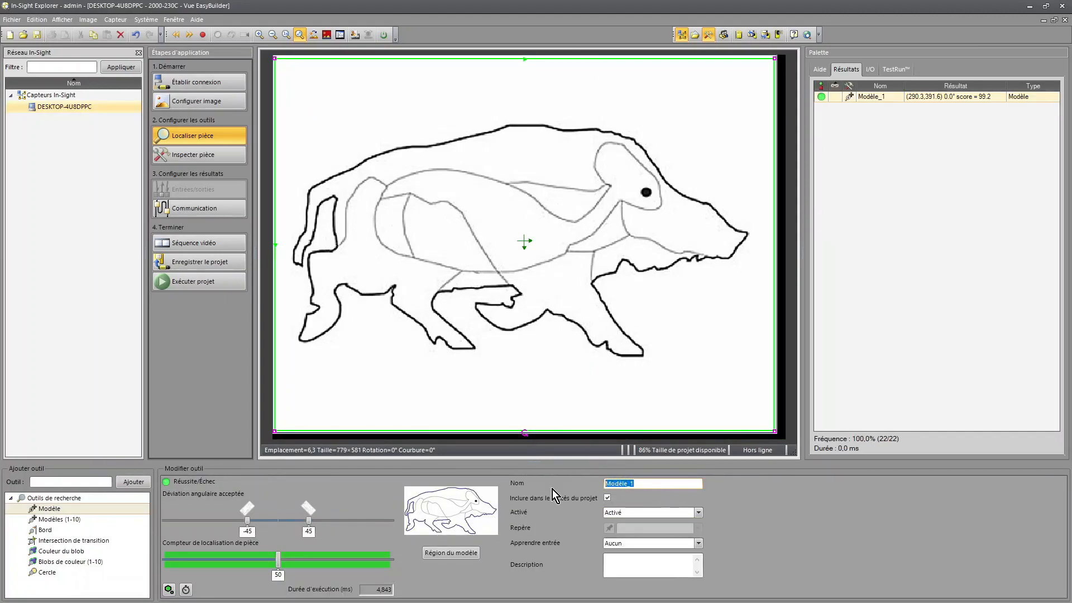
pyautogui.write('Cible_Sanglier')
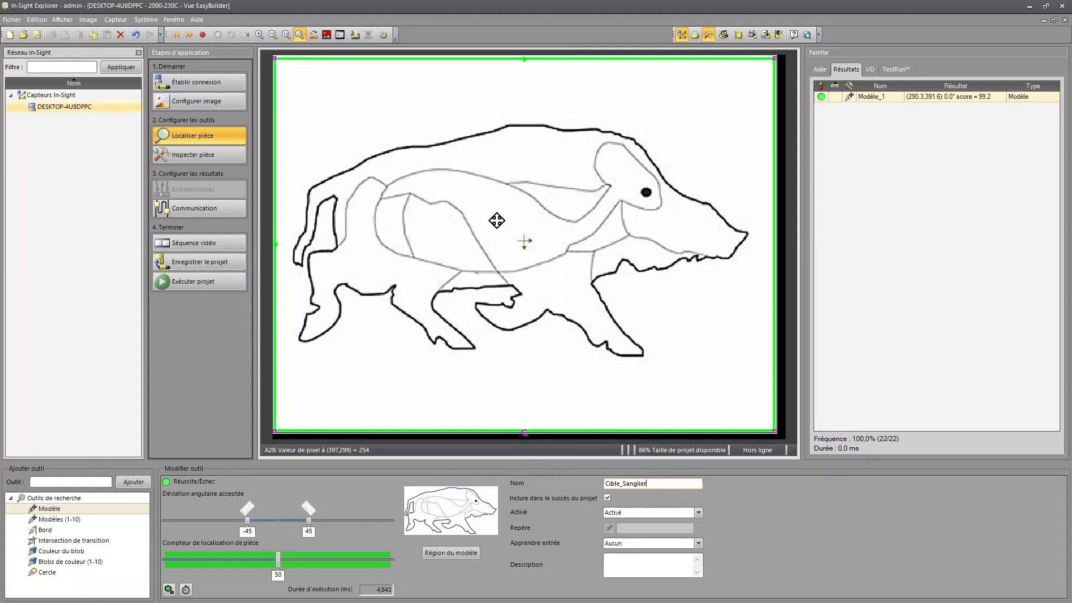
pyautogui.click(188, 36)
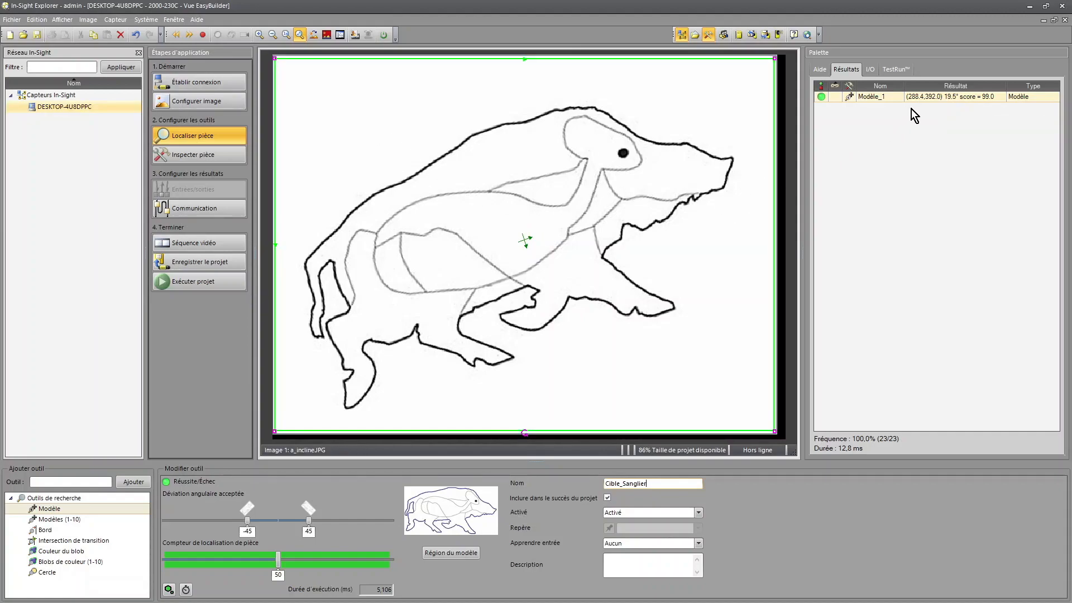
pyautogui.click(188, 39)
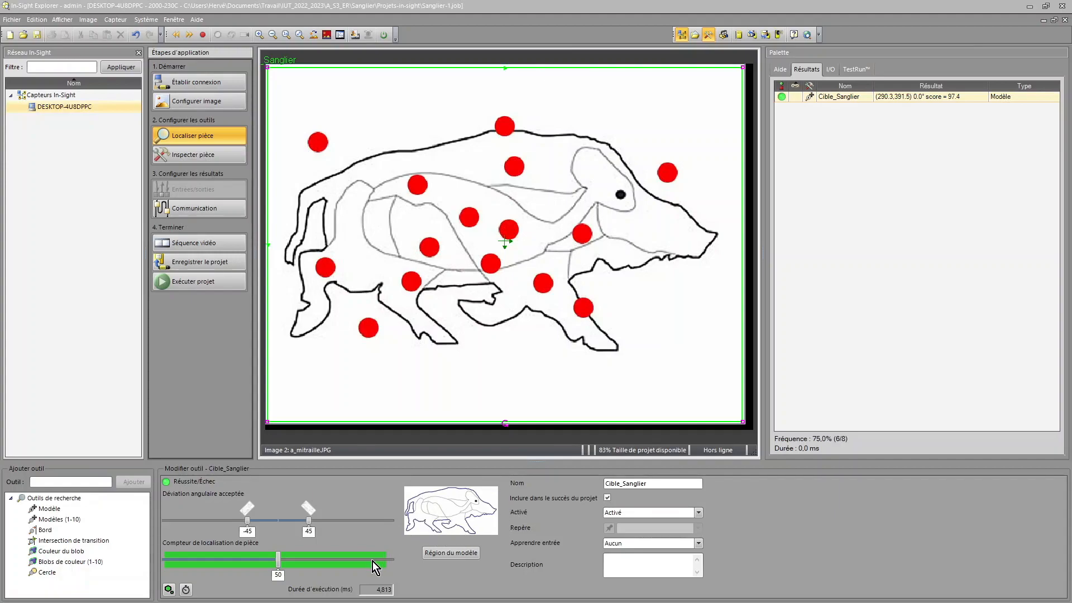
# - Switch to part inspection and add a Blobs de couleur counting tool
pyautogui.click(190, 161)
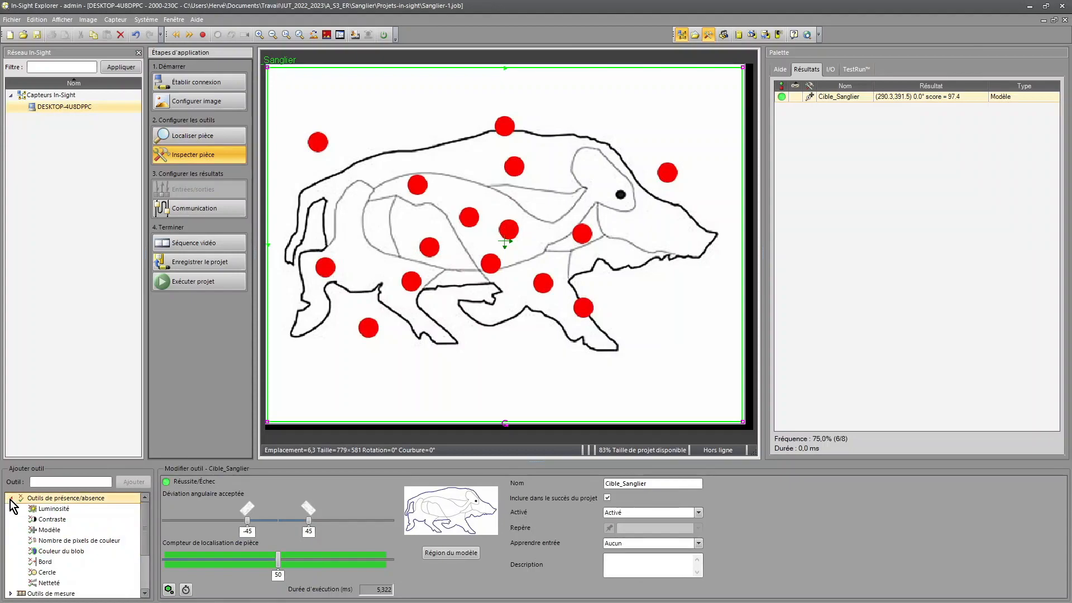
pyautogui.click(11, 497)
pyautogui.click(11, 519)
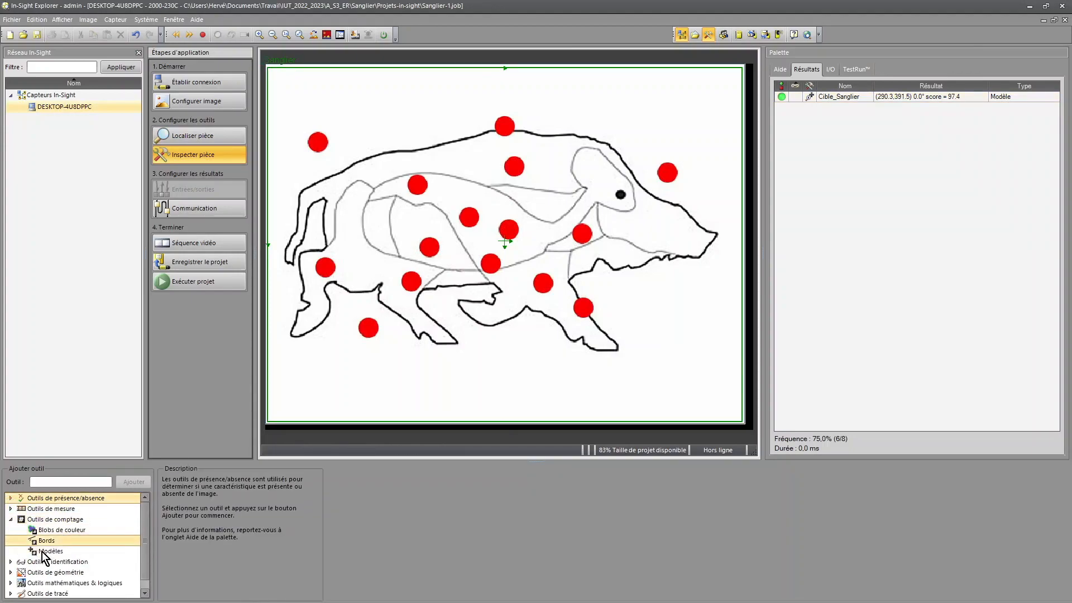
pyautogui.click(68, 534)
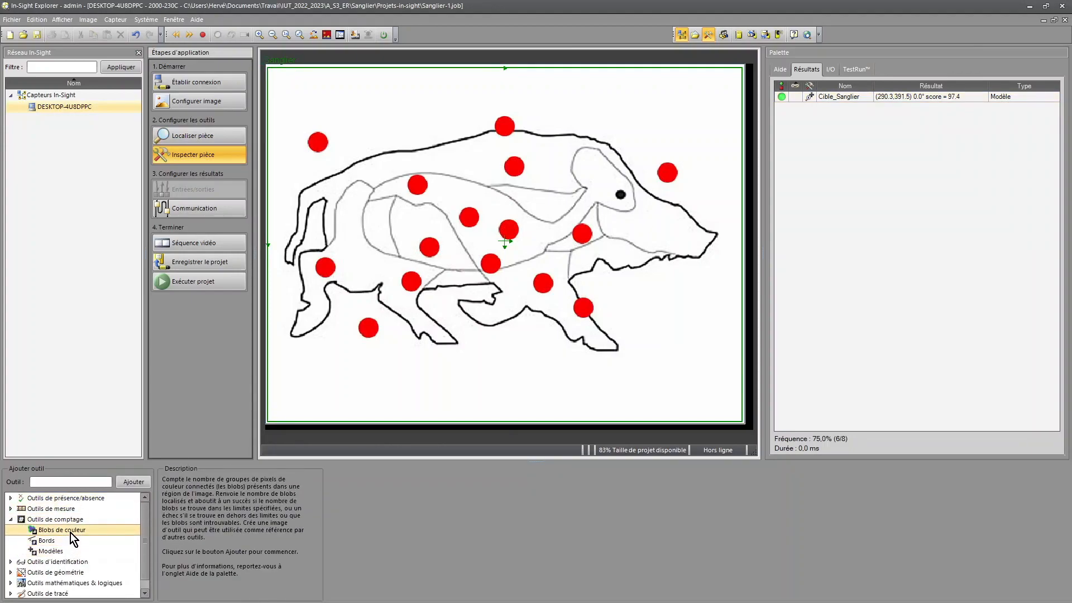
pyautogui.doubleClick(71, 532)
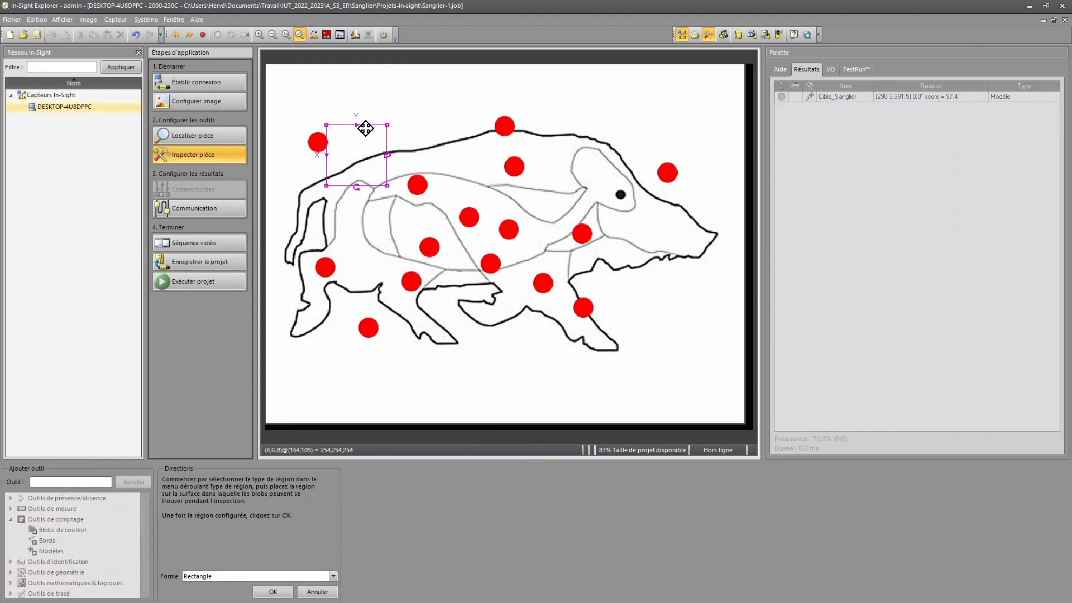
# - Stretch the rectangular counting region over nearly the whole image, about 771 × 576, and name the tool Nombre_Tirs_Total
pyautogui.moveTo(366, 126); pyautogui.dragTo(270, 95)
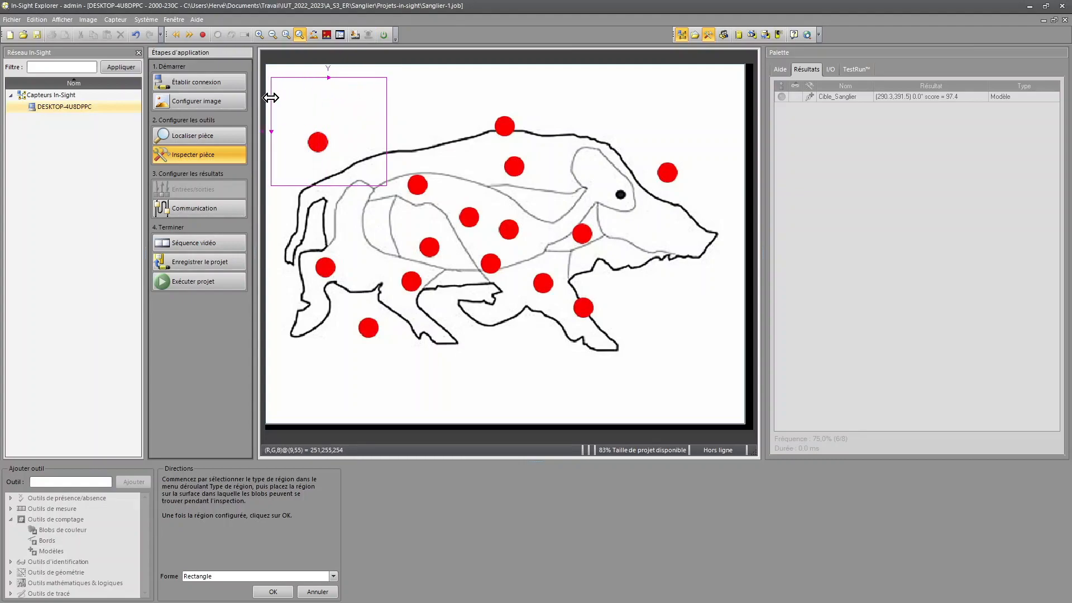
pyautogui.moveTo(385, 185); pyautogui.dragTo(741, 420)
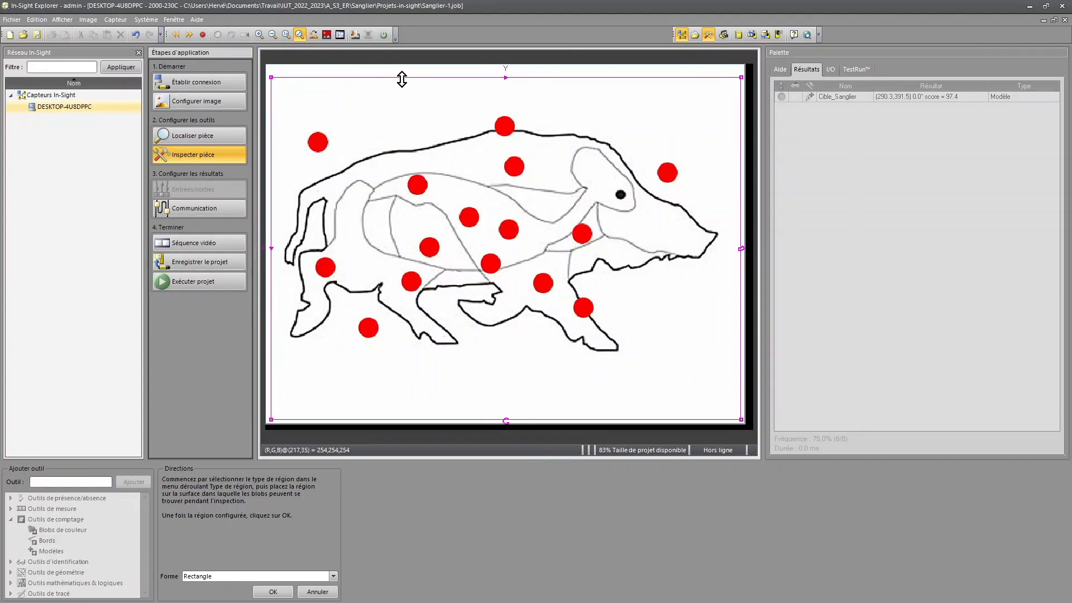
pyautogui.moveTo(405, 80); pyautogui.dragTo(404, 69)
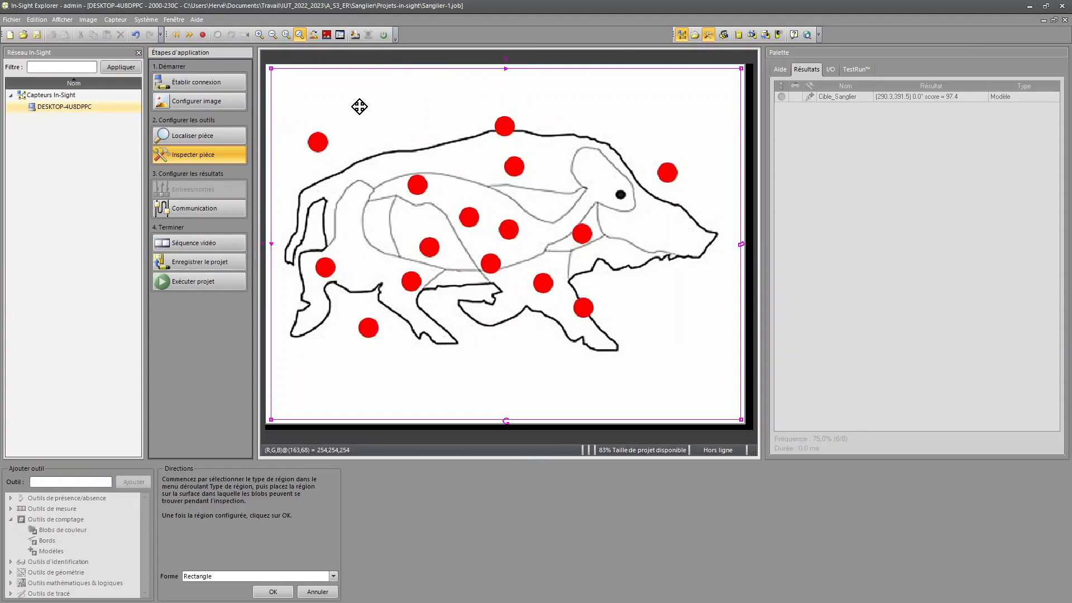
pyautogui.click(273, 591)
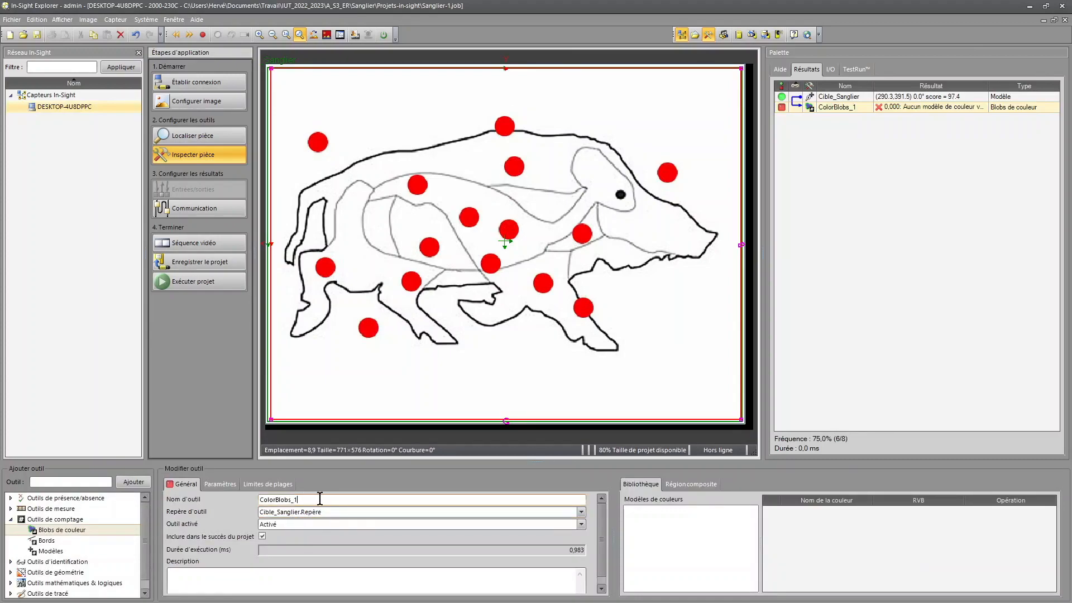
pyautogui.moveTo(320, 498); pyautogui.dragTo(202, 502)
pyautogui.write('Nombre_Tirs_Total')
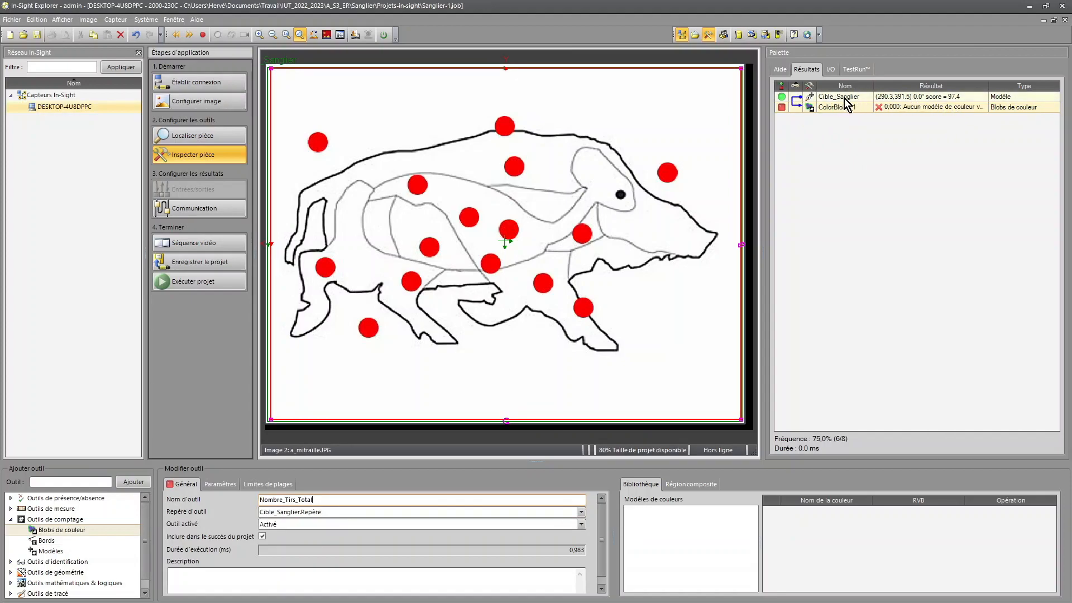
# - Start colour learning for the blob counting tool and create a new colour model named Impacts
pyautogui.click(217, 484)
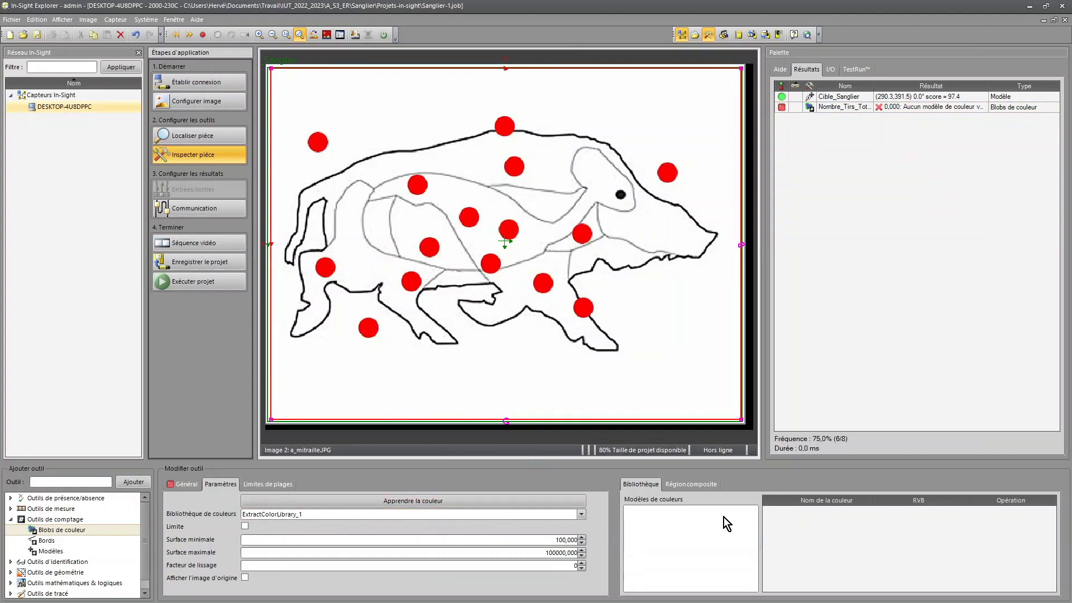
pyautogui.click(395, 505)
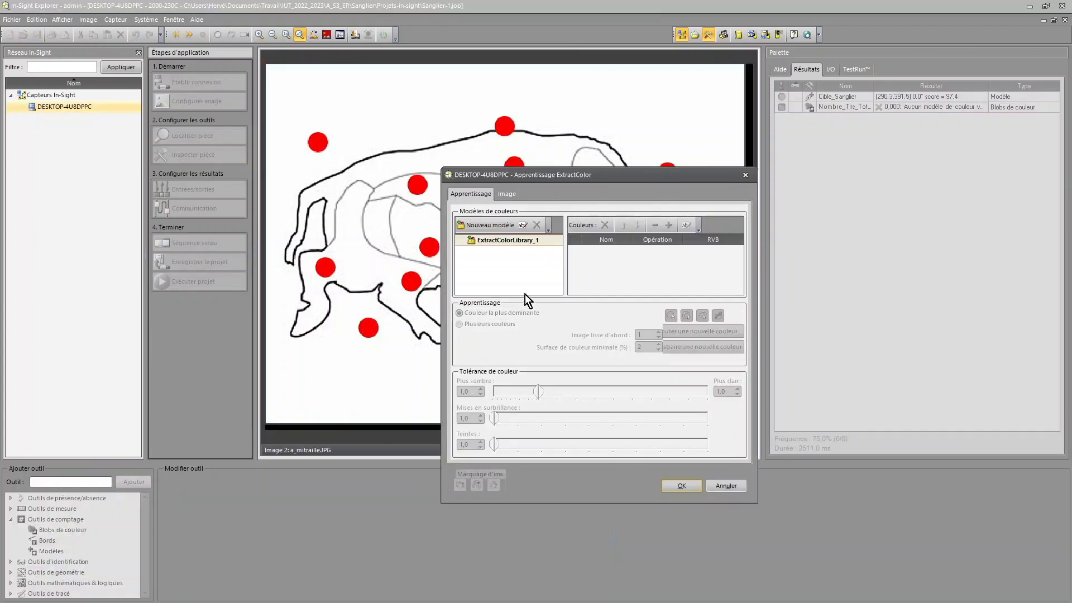
pyautogui.click(487, 224)
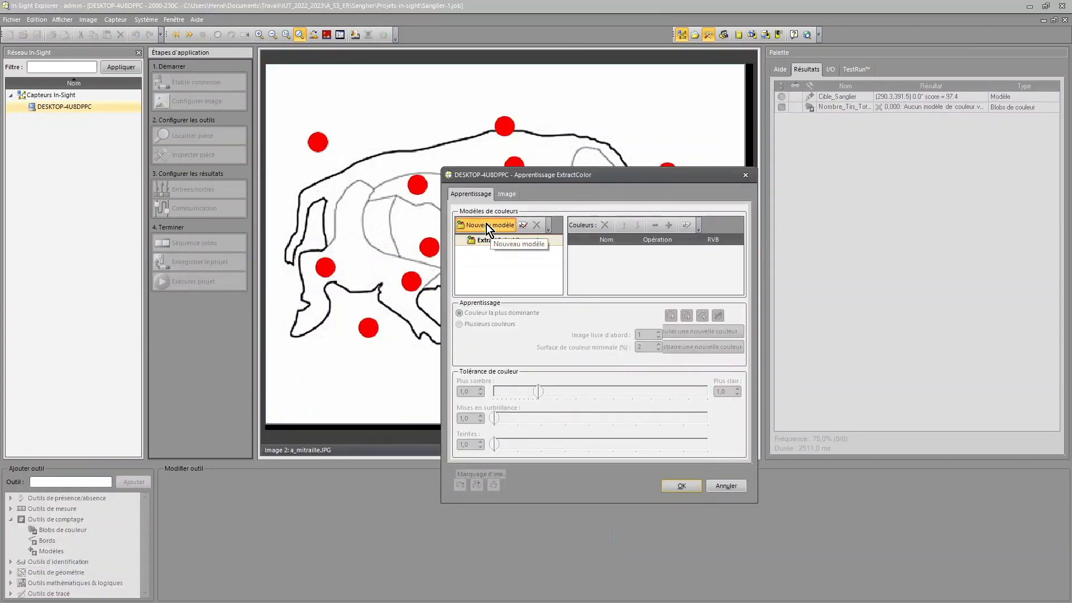
pyautogui.write('Impacts')
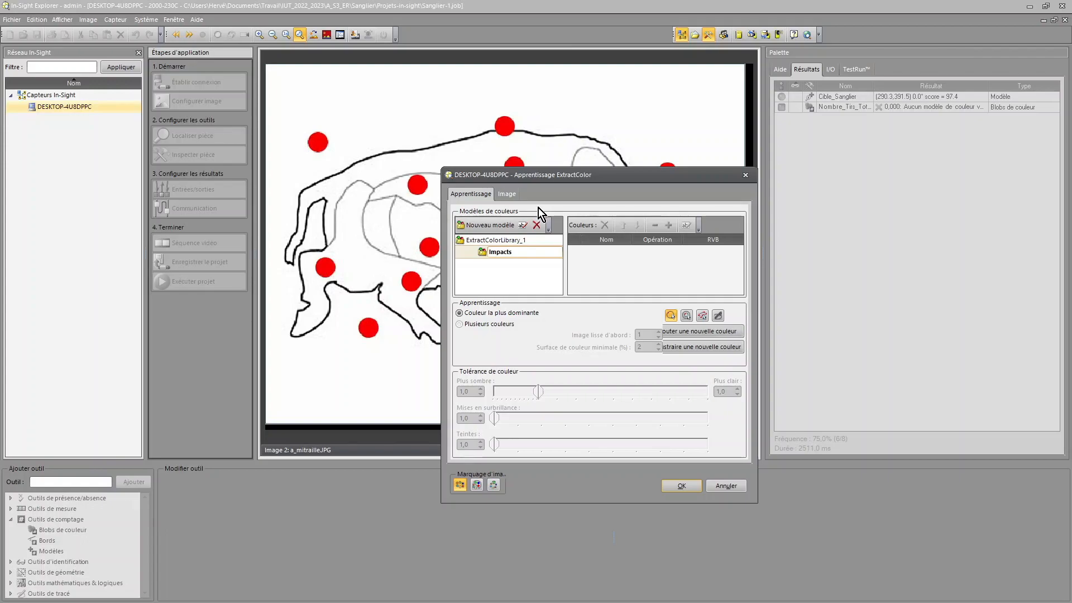
pyautogui.press('Return')
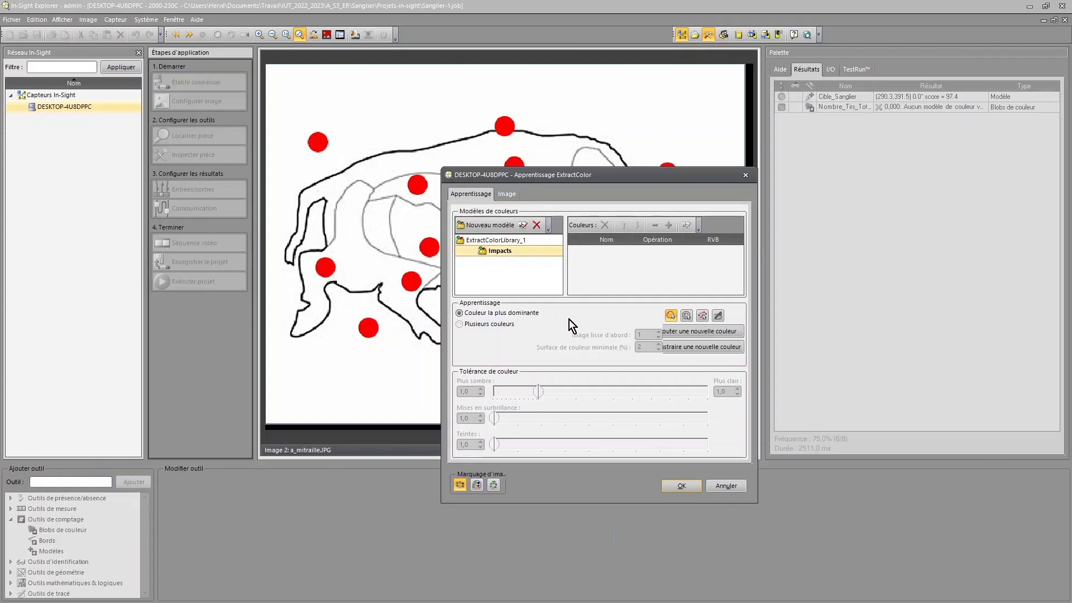
# - Add a new colour to the Impacts model by sampling the red impact on the boar's back
pyautogui.click(691, 332)
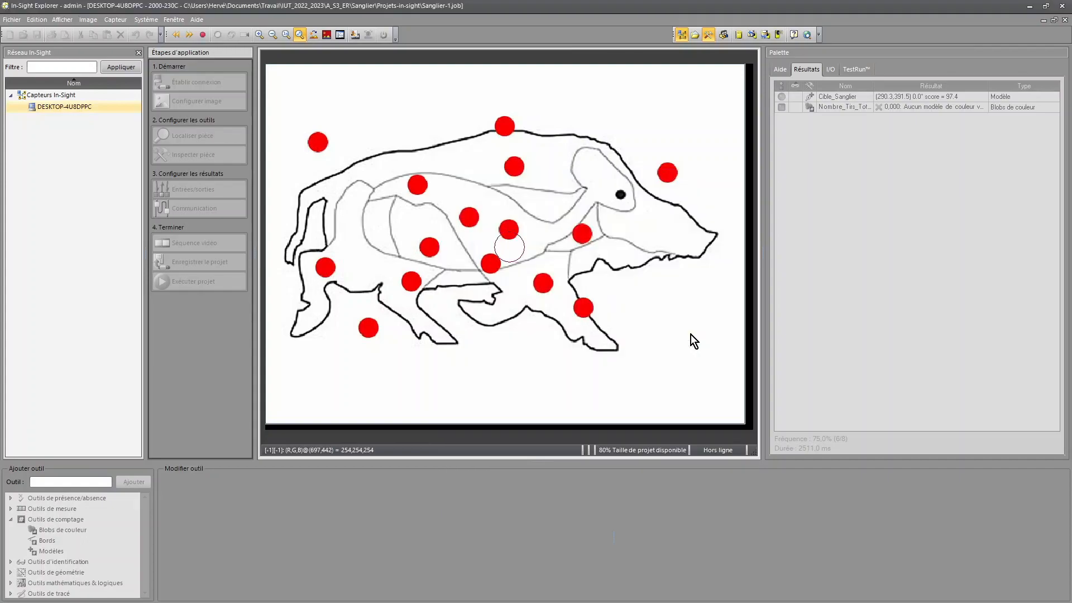
pyautogui.moveTo(517, 246); pyautogui.dragTo(422, 192)
pyautogui.press('Return')
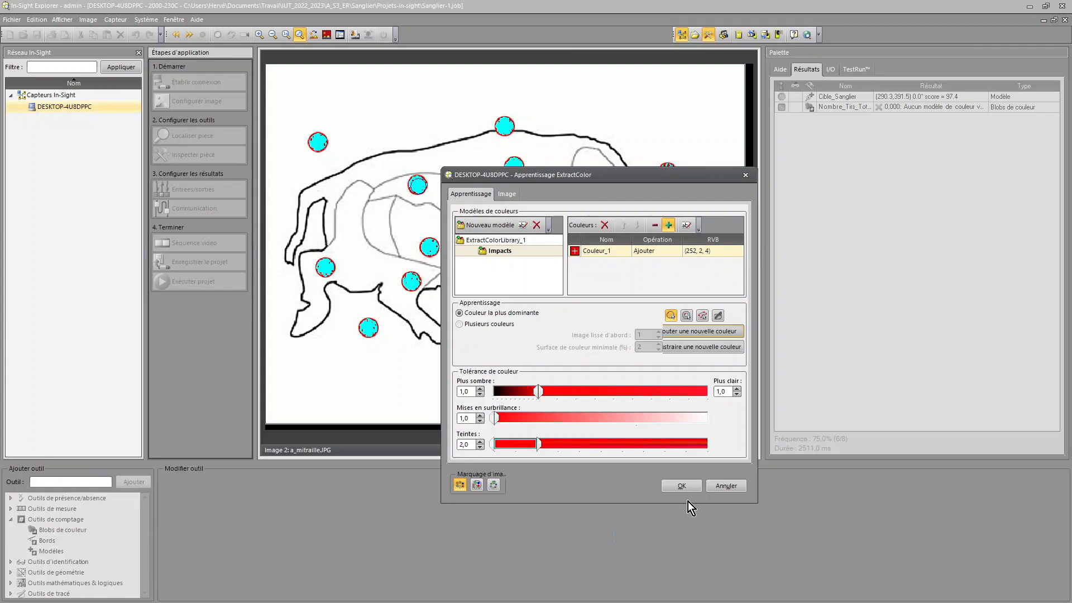
# - Rename the learned colour as Rouge and validate the colour learning
pyautogui.click(601, 249)
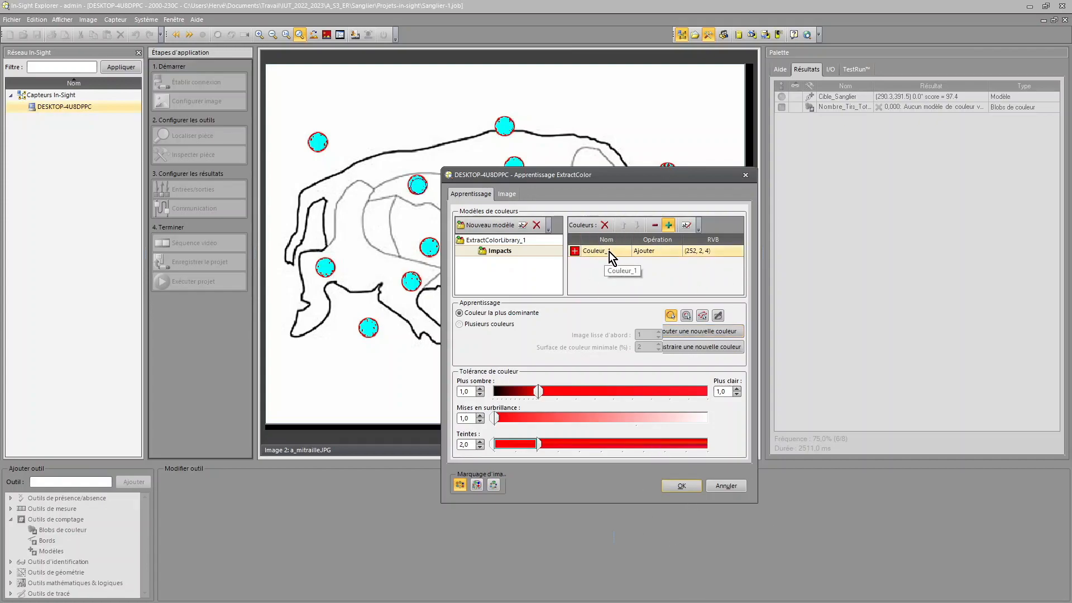
pyautogui.click(616, 252)
pyautogui.write('Rouge')
pyautogui.press('Return')
pyautogui.click(682, 487)
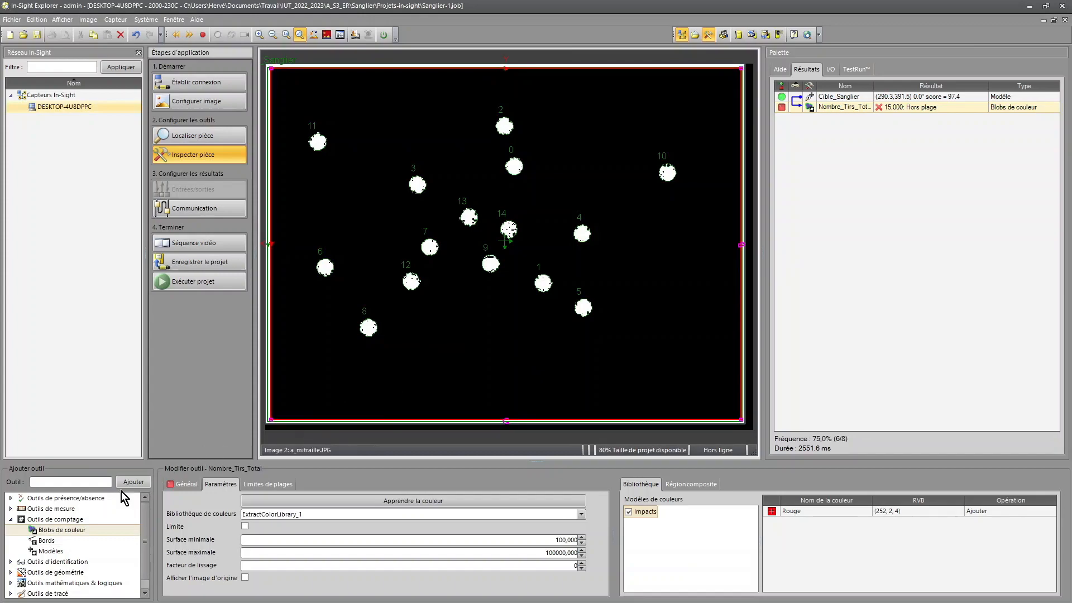
# - Add a colour blob area measurement tool with a rectangular region of about 71 × 63 around the isolated impact above the boar's rump
pyautogui.click(11, 510)
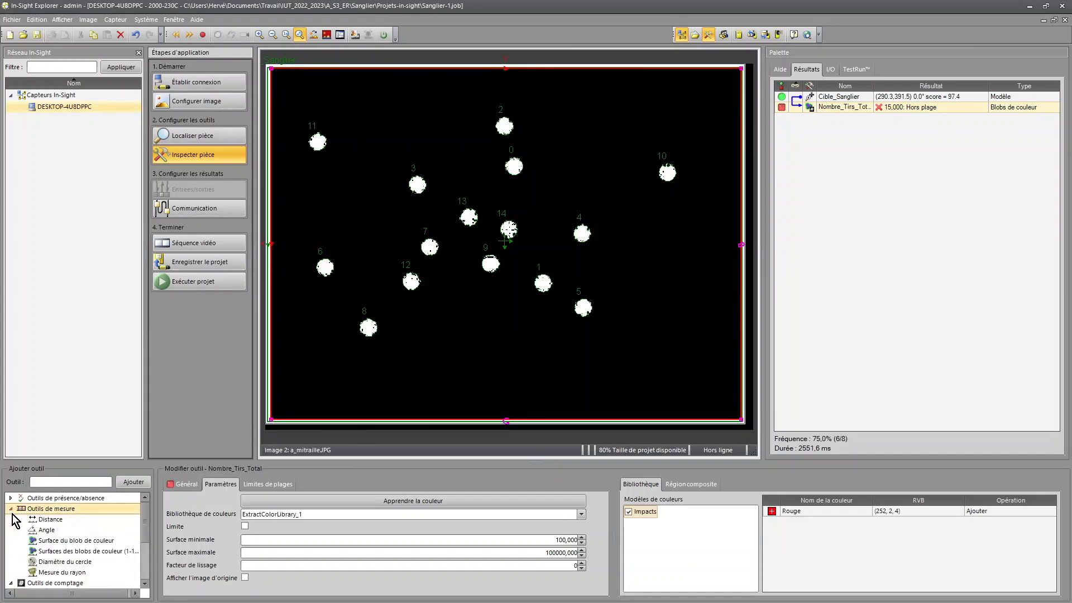
pyautogui.doubleClick(82, 541)
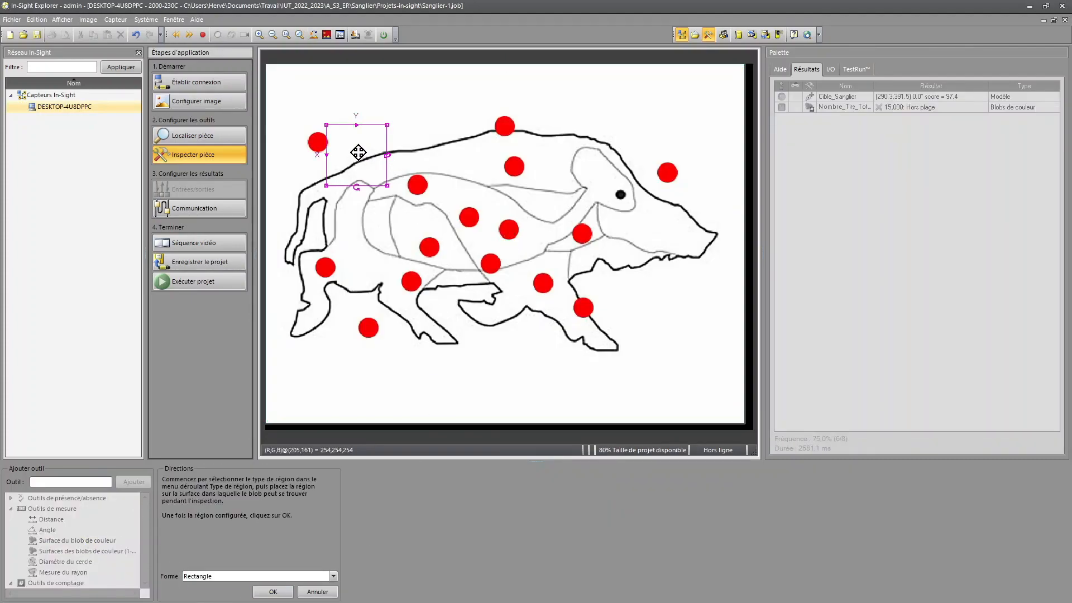
pyautogui.moveTo(346, 148); pyautogui.dragTo(318, 147)
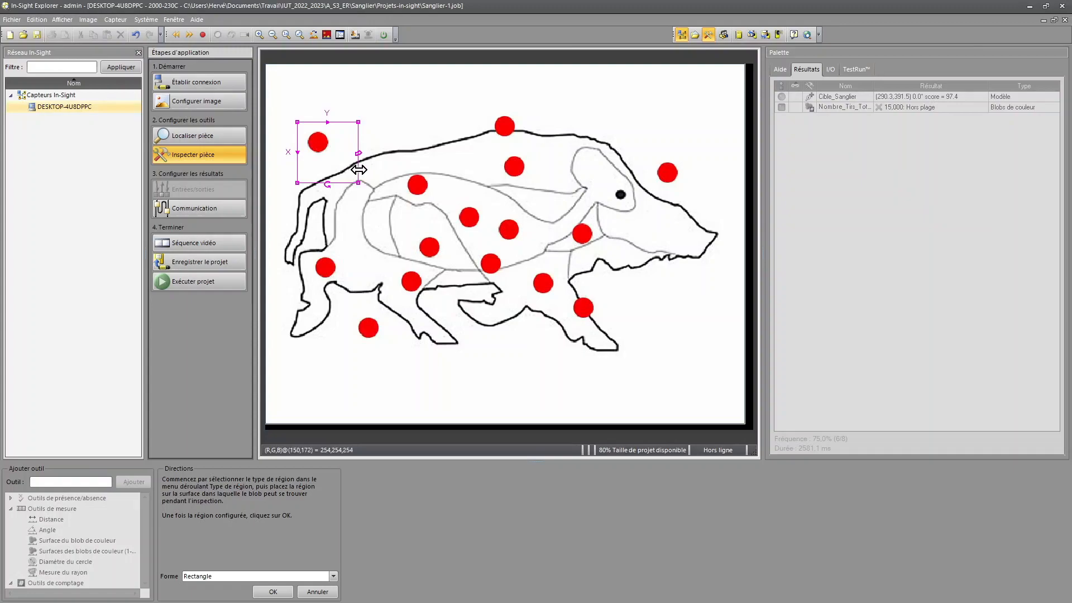
pyautogui.moveTo(357, 182); pyautogui.dragTo(338, 158)
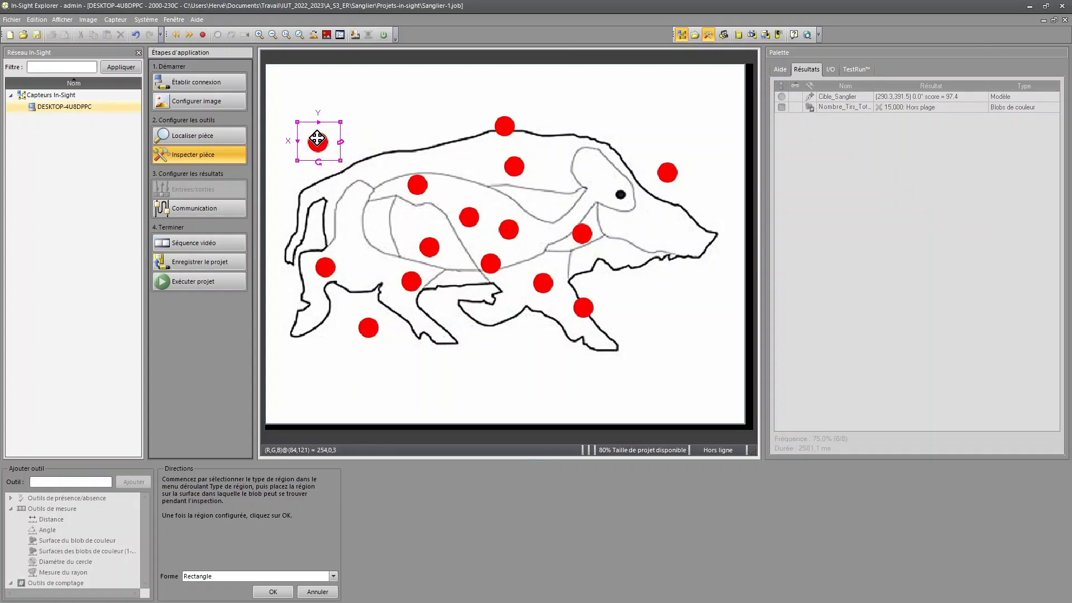
pyautogui.click(272, 592)
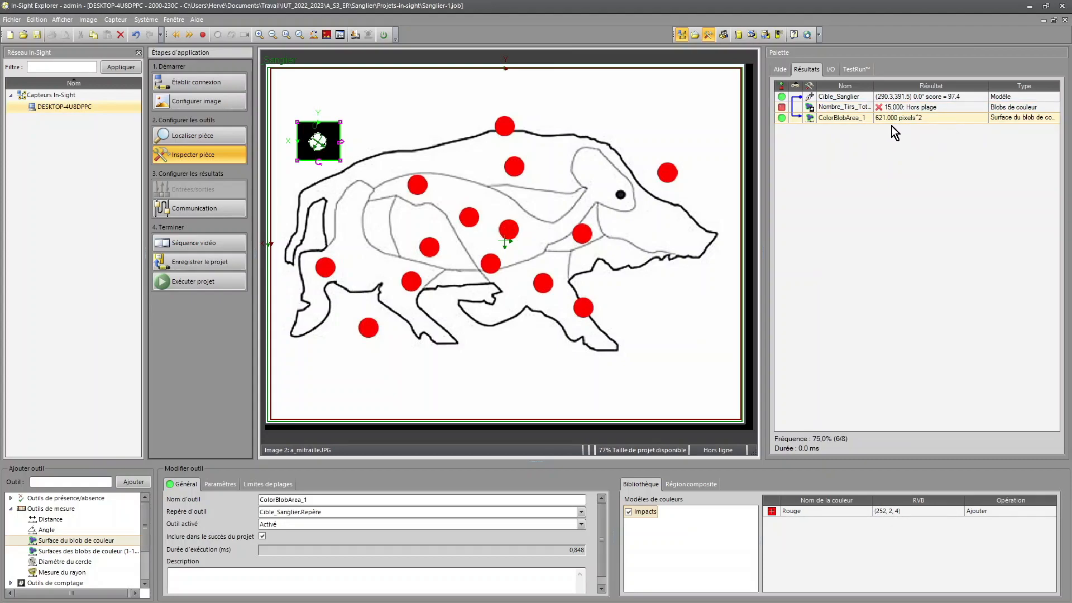
# - Set the Nombre_Tirs_Total tool's minimum blob area to 500 and its maximum blob area to 800
pyautogui.click(897, 106)
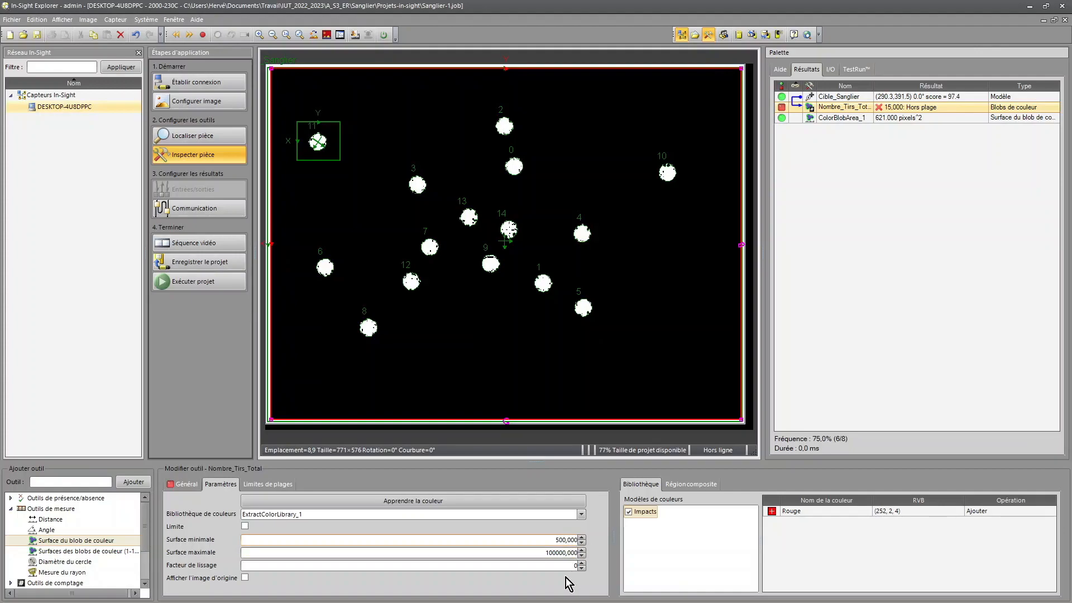
pyautogui.doubleClick(558, 553)
pyautogui.write('800')
pyautogui.press('Return')
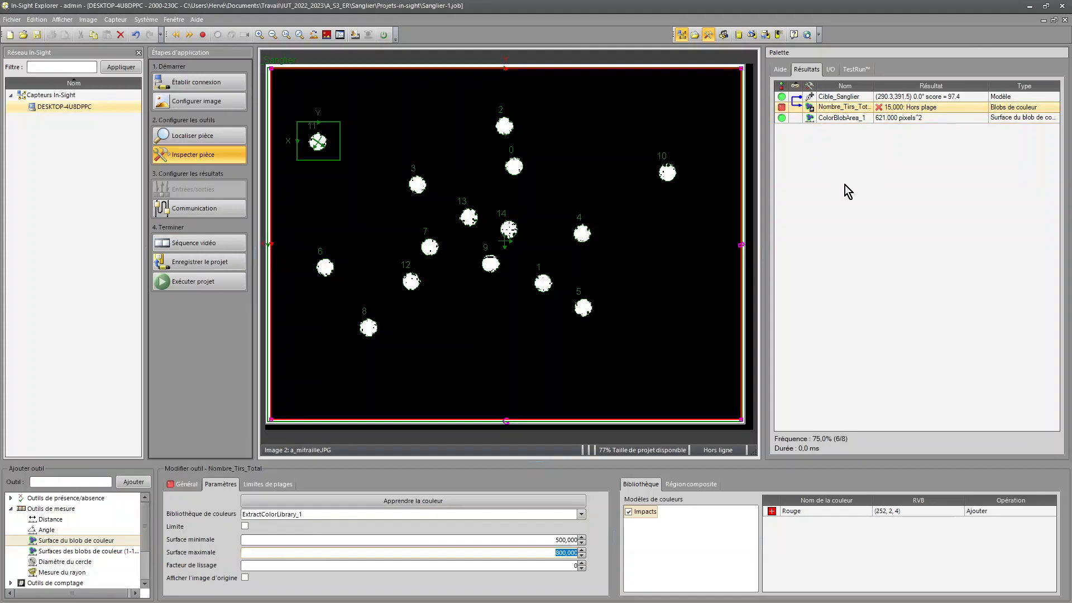
pyautogui.click(855, 350)
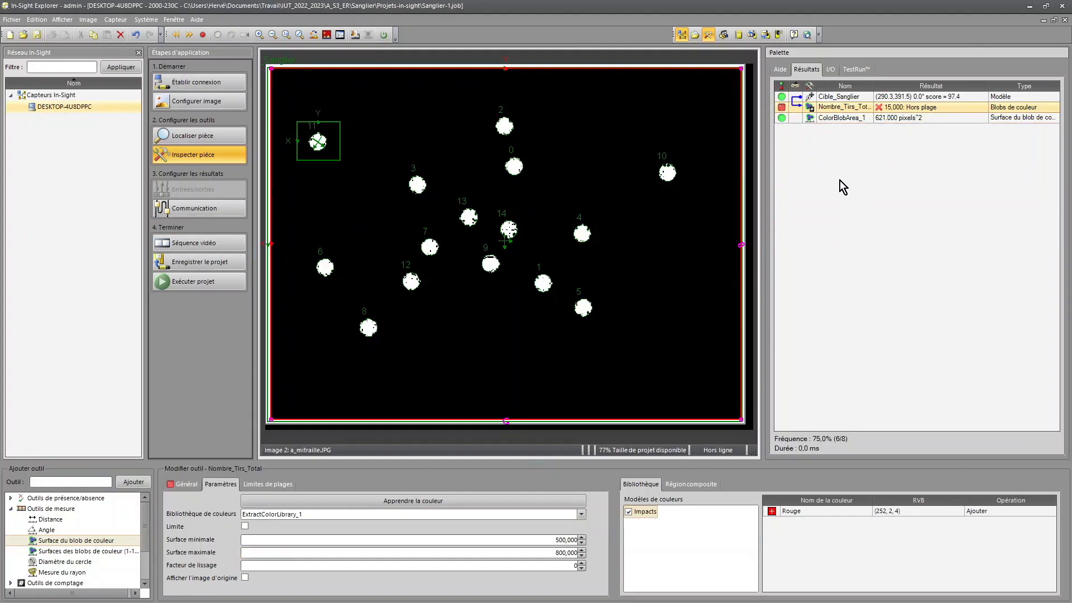
# - Delete the colour blob area measurement tool from the job
pyautogui.click(882, 119)
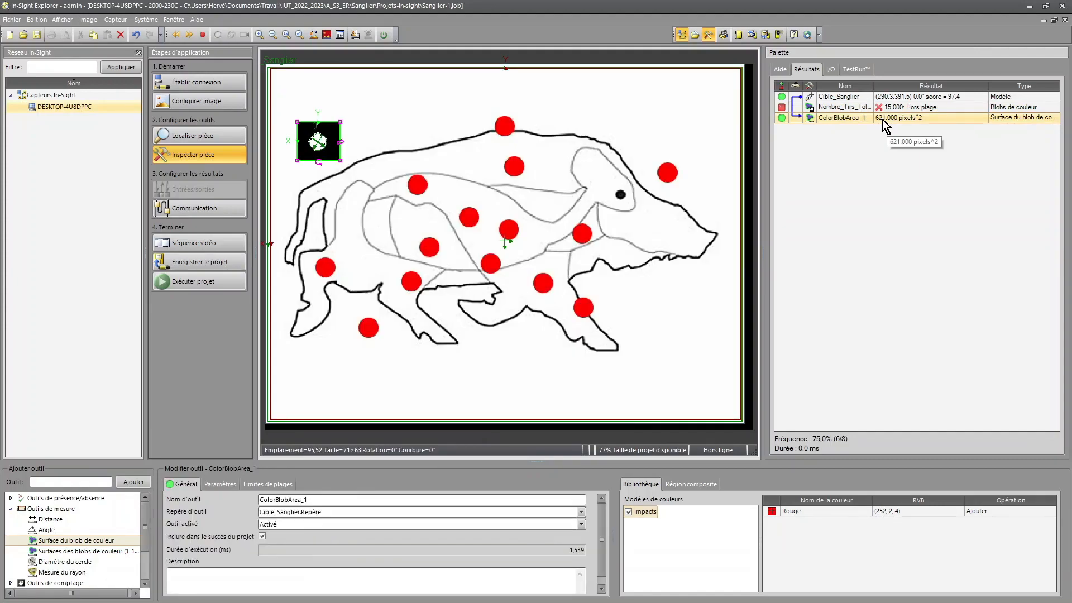
pyautogui.press('Delete')
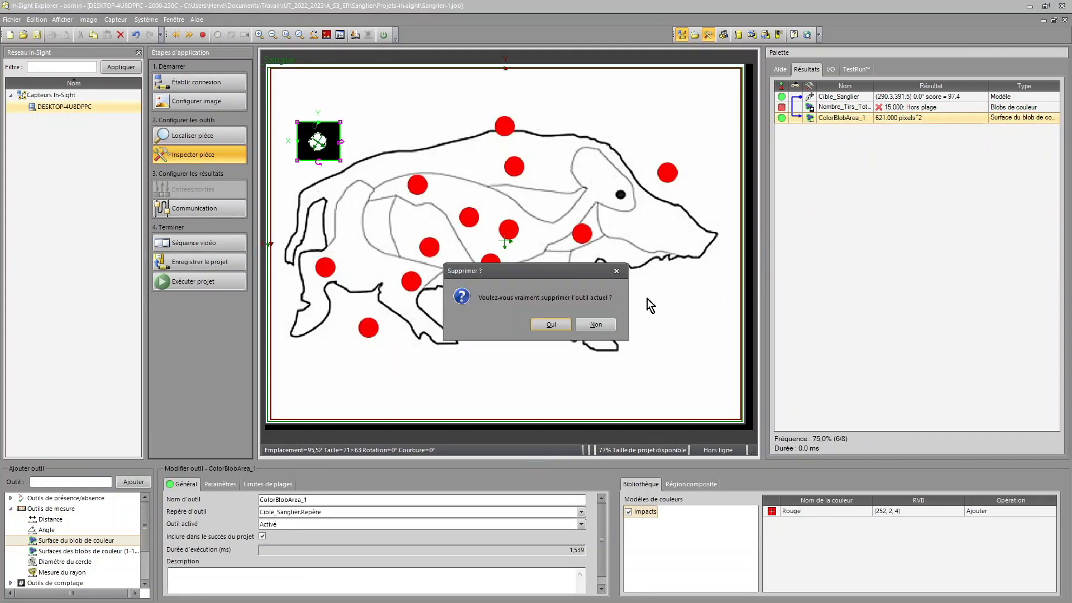
pyautogui.click(550, 325)
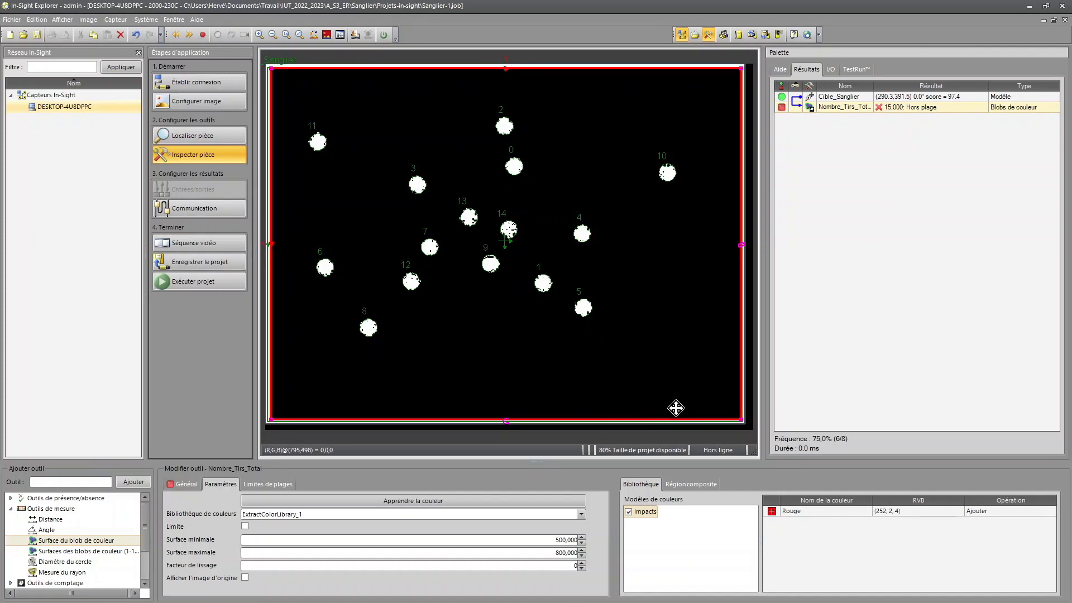
# - Set the upper range limit for the Nombre_Tirs_Total blob count to 30
pyautogui.click(278, 484)
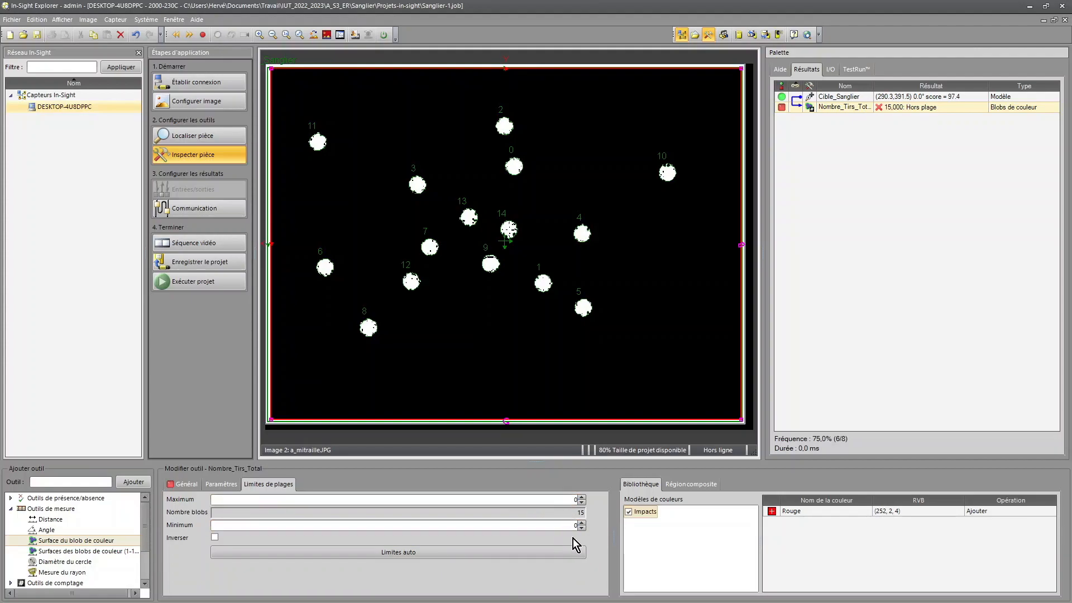
pyautogui.doubleClick(571, 499)
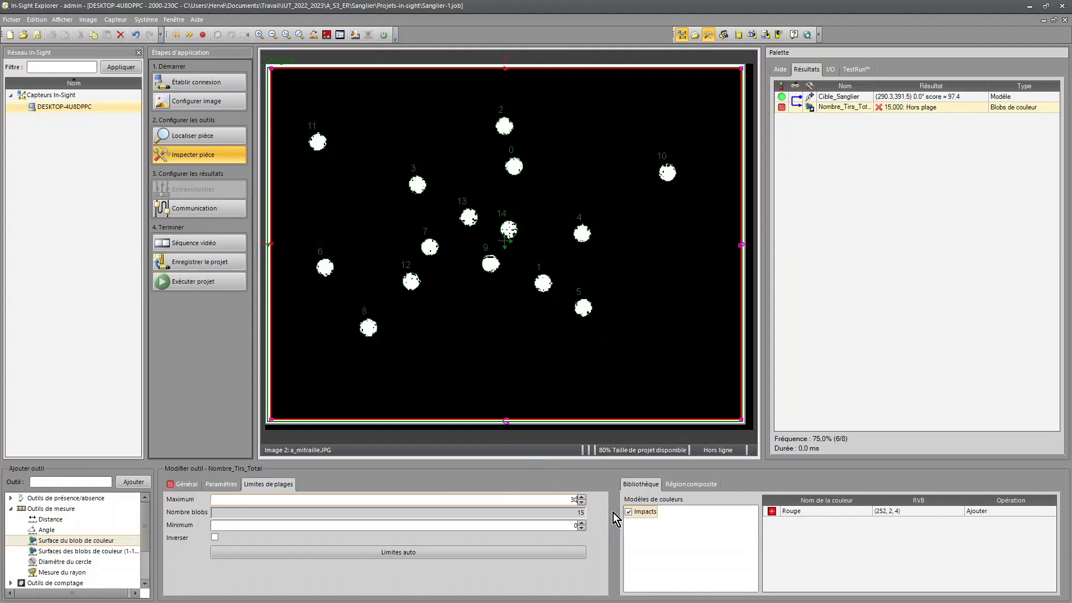
pyautogui.press('Return')
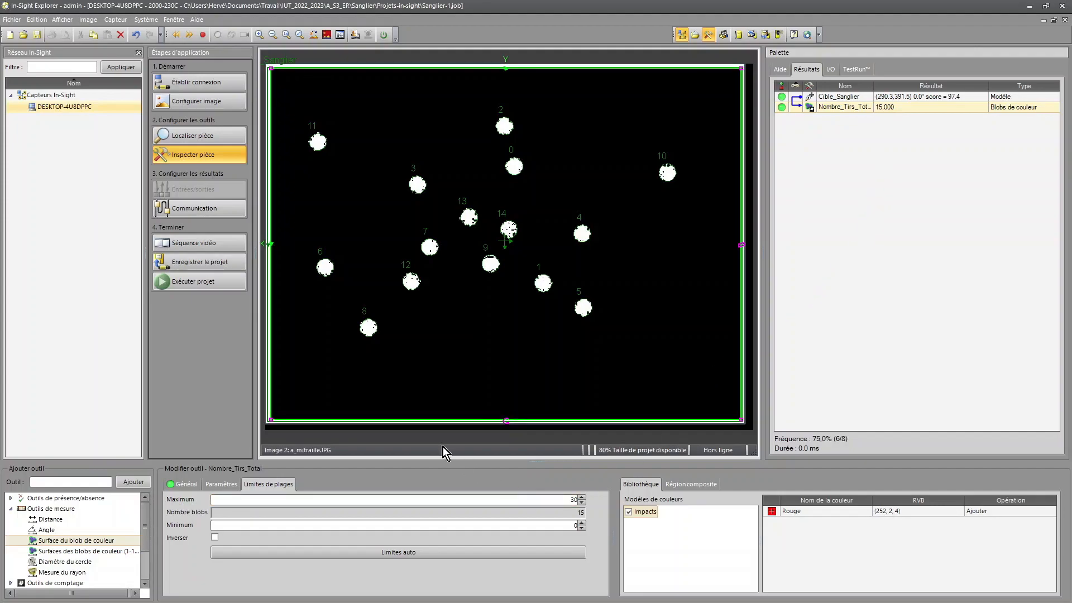
# - Step through the sample images up to f_zones_P3_Groupées.JPG and compare the total shot count with the visible impacts
pyautogui.click(836, 99)
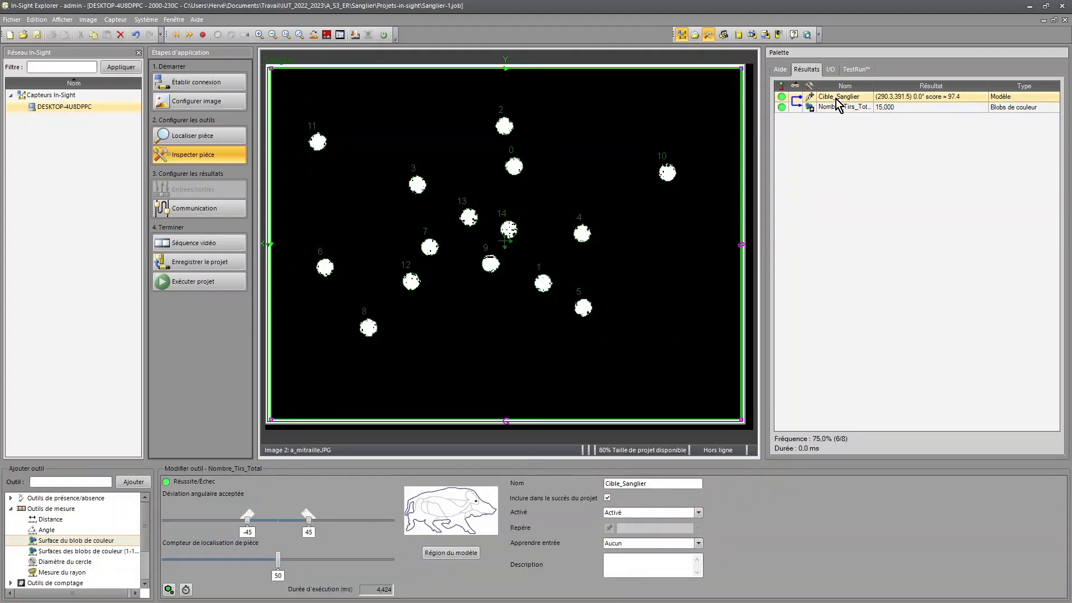
pyautogui.click(188, 35)
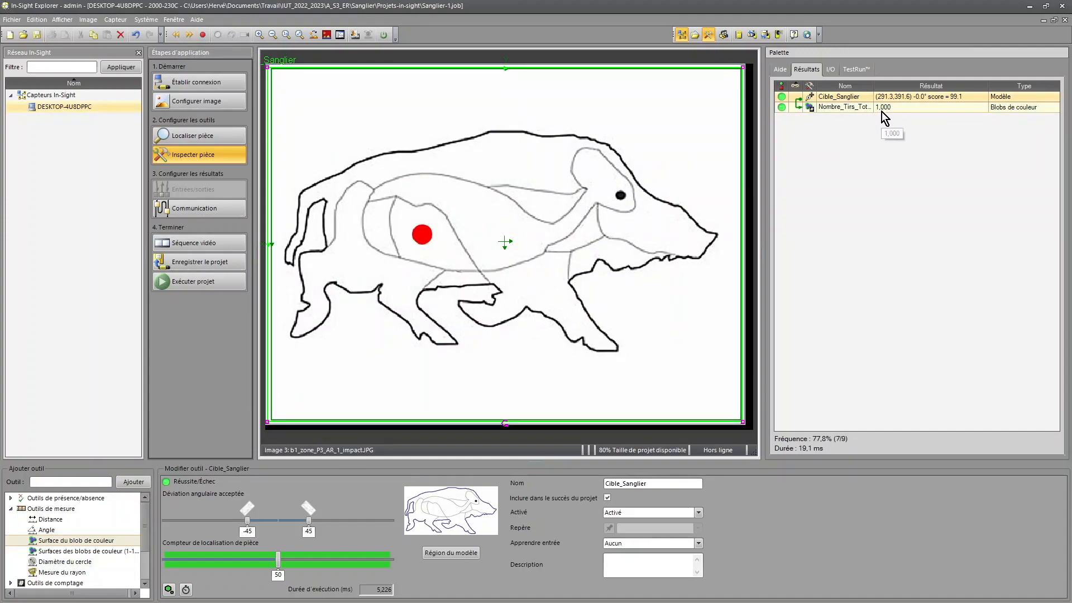
pyautogui.click(189, 35)
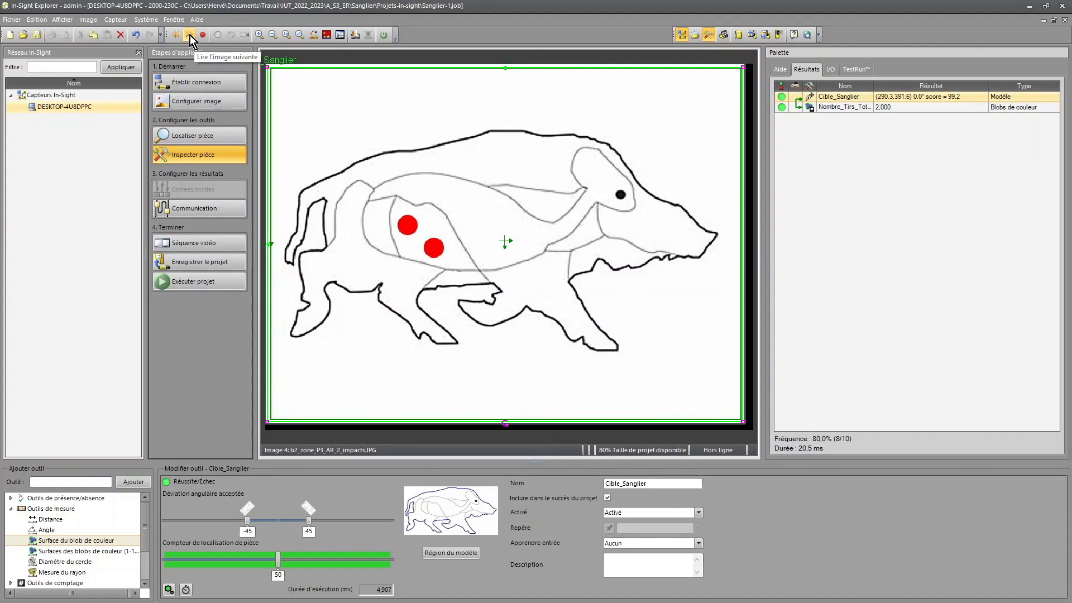
pyautogui.click(190, 35)
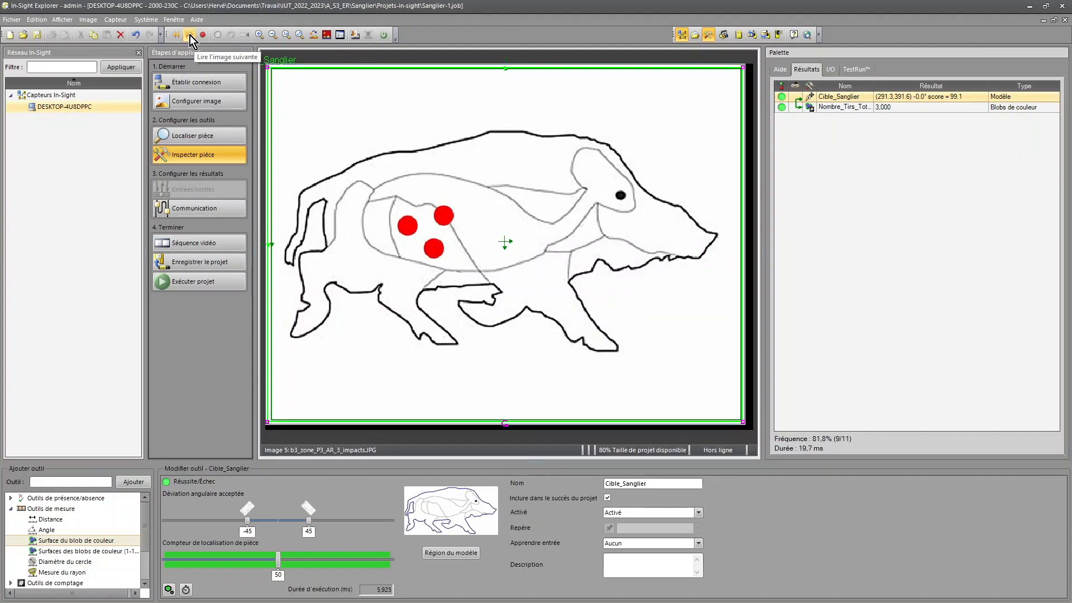
pyautogui.click(189, 35)
pyautogui.click(190, 35)
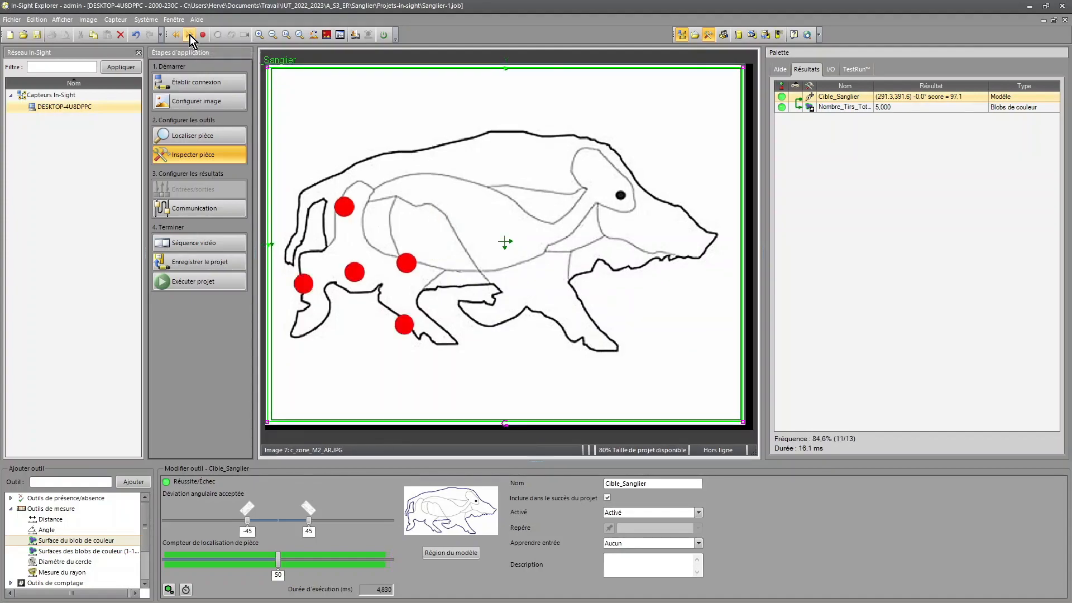
pyautogui.click(190, 35)
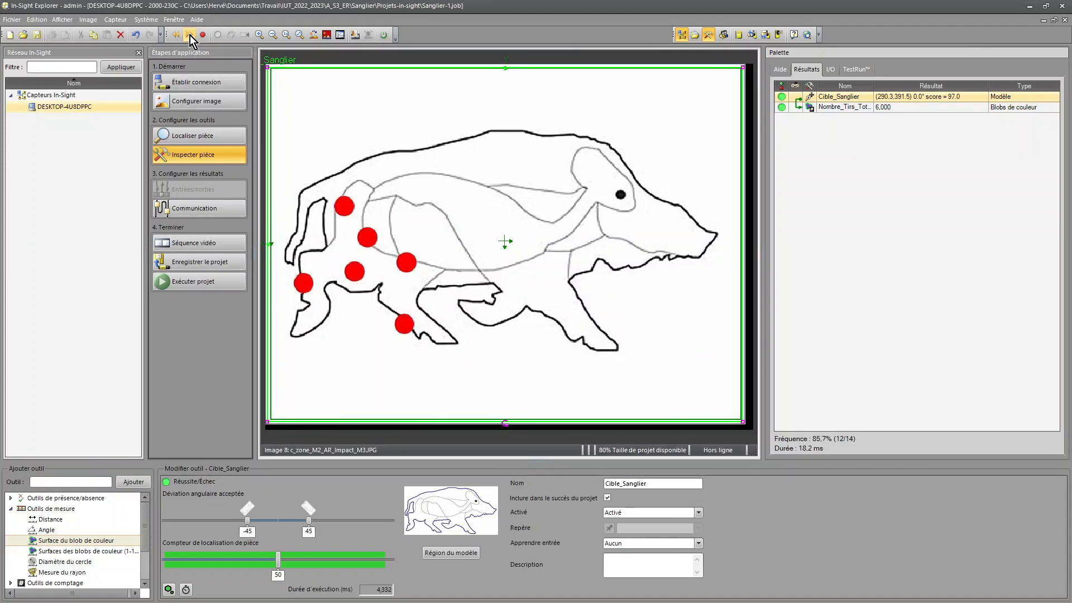
pyautogui.click(190, 35)
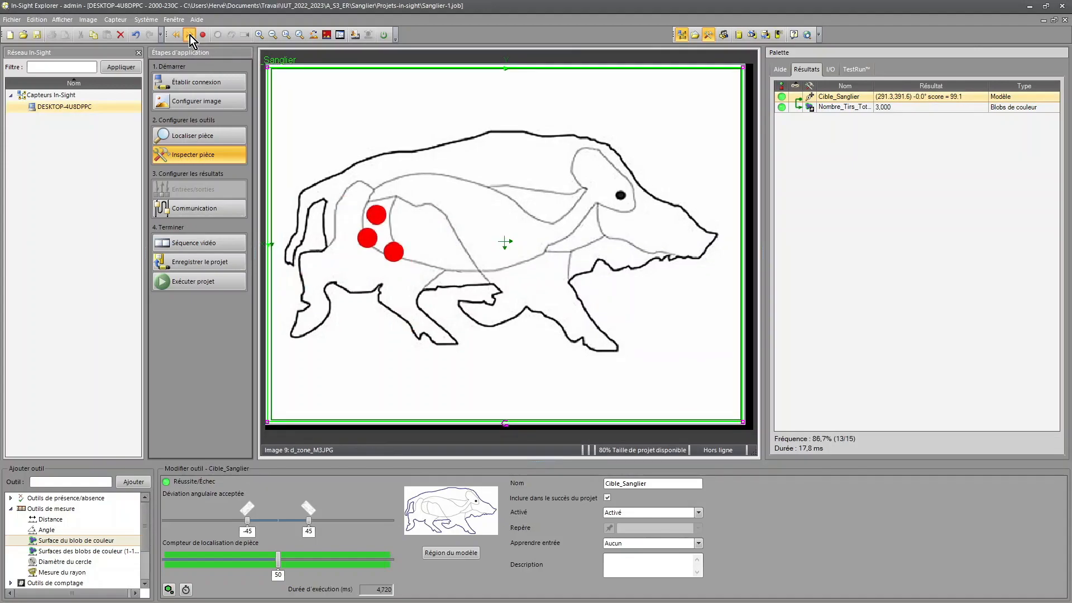
pyautogui.click(190, 36)
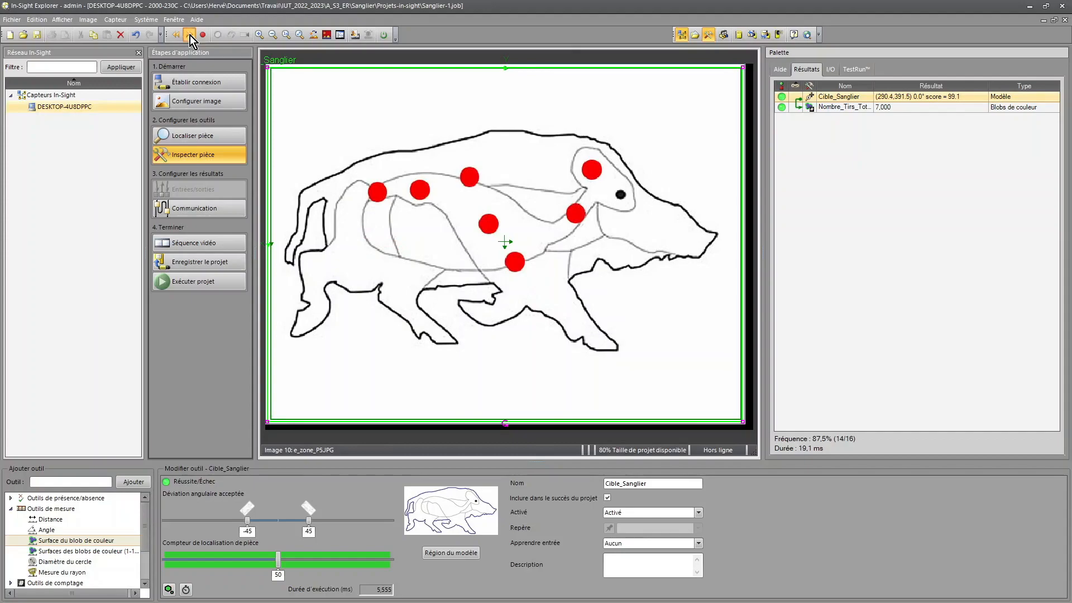
pyautogui.click(189, 35)
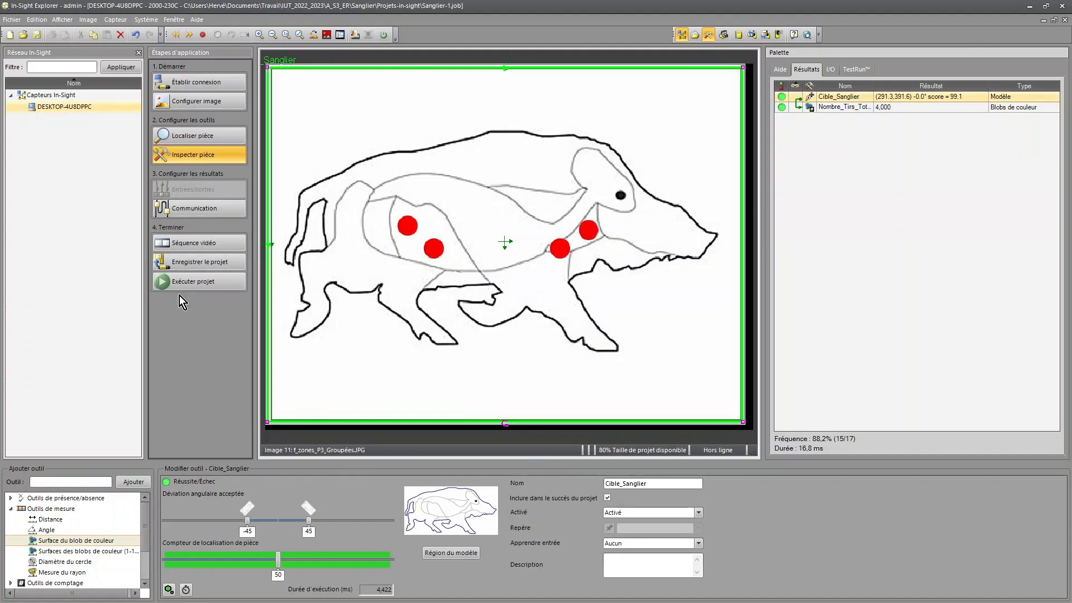
# - Add a second colour blob counting tool and choose Polygone as its region shape
pyautogui.click(11, 508)
pyautogui.click(11, 520)
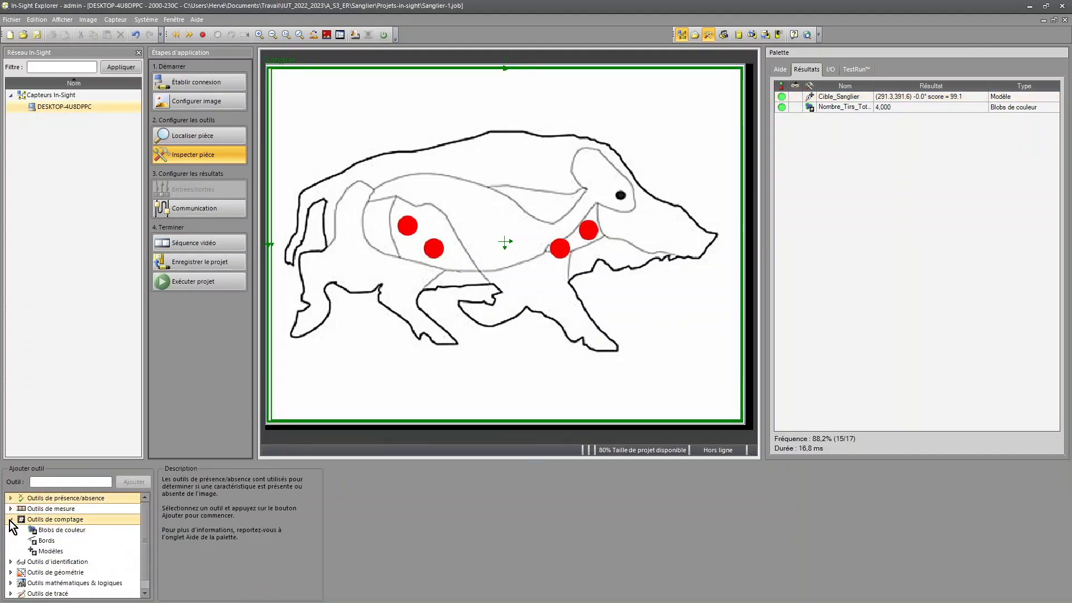
pyautogui.doubleClick(62, 530)
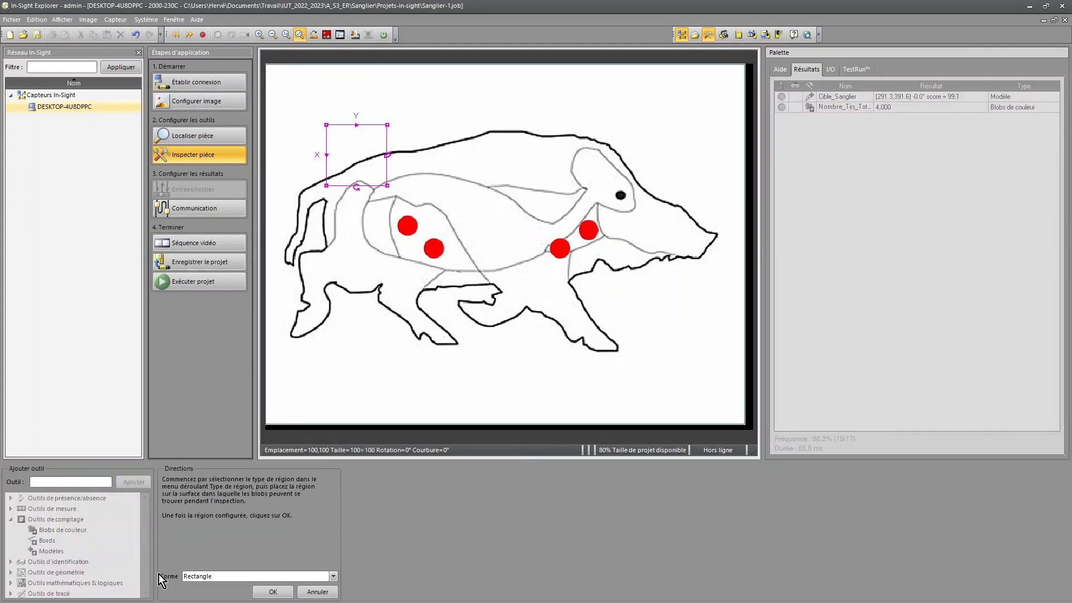
pyautogui.click(332, 576)
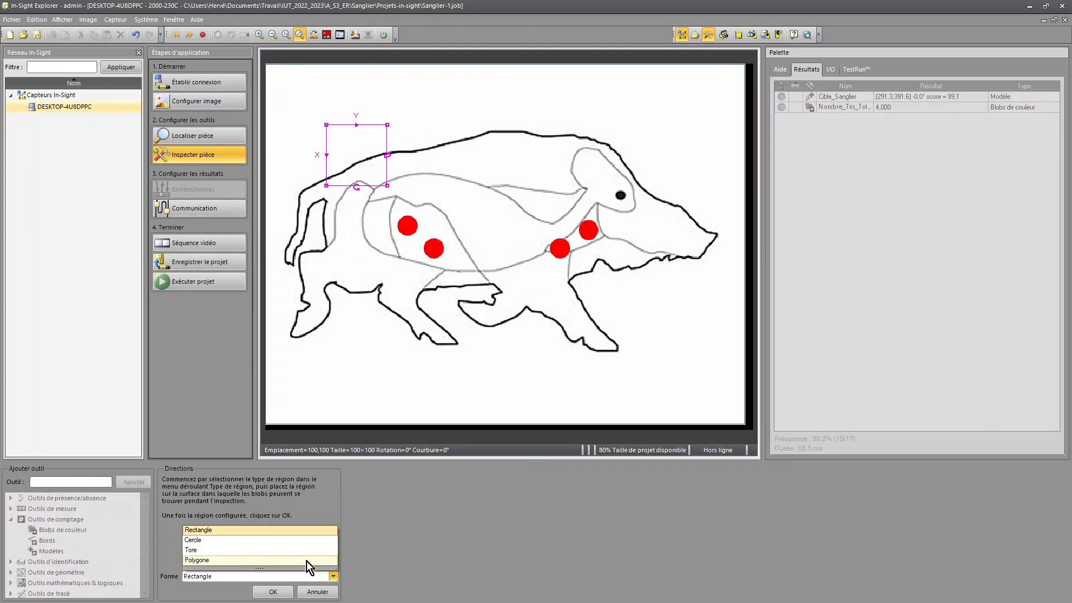
pyautogui.click(212, 560)
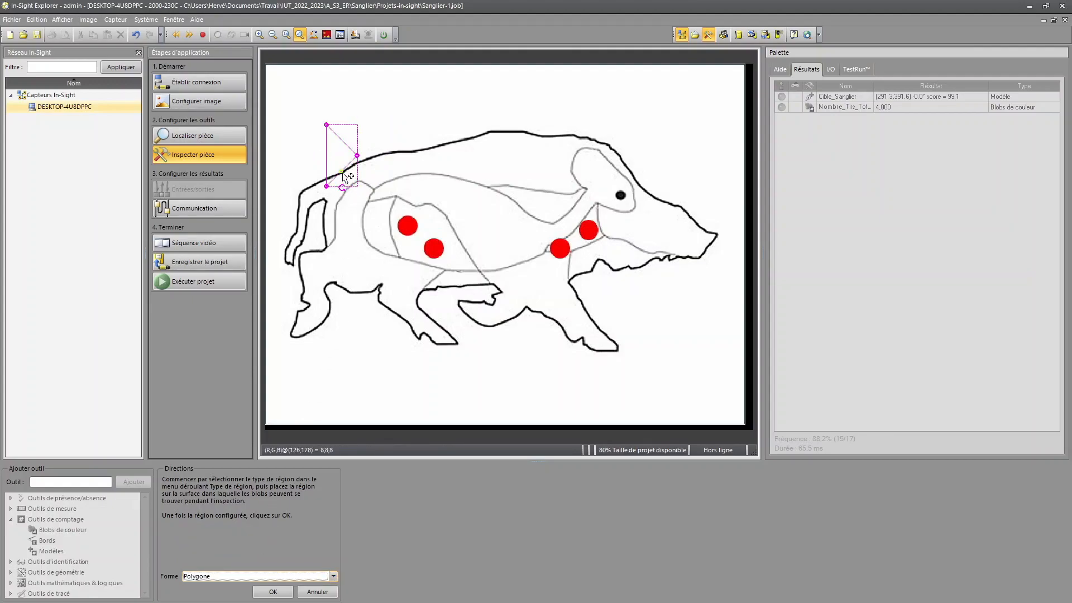
# - Shape the polygon region, about 60 × 99, along the outline of the narrow crescent zone at the rear of the boar's body
pyautogui.moveTo(342, 170); pyautogui.dragTo(392, 258)
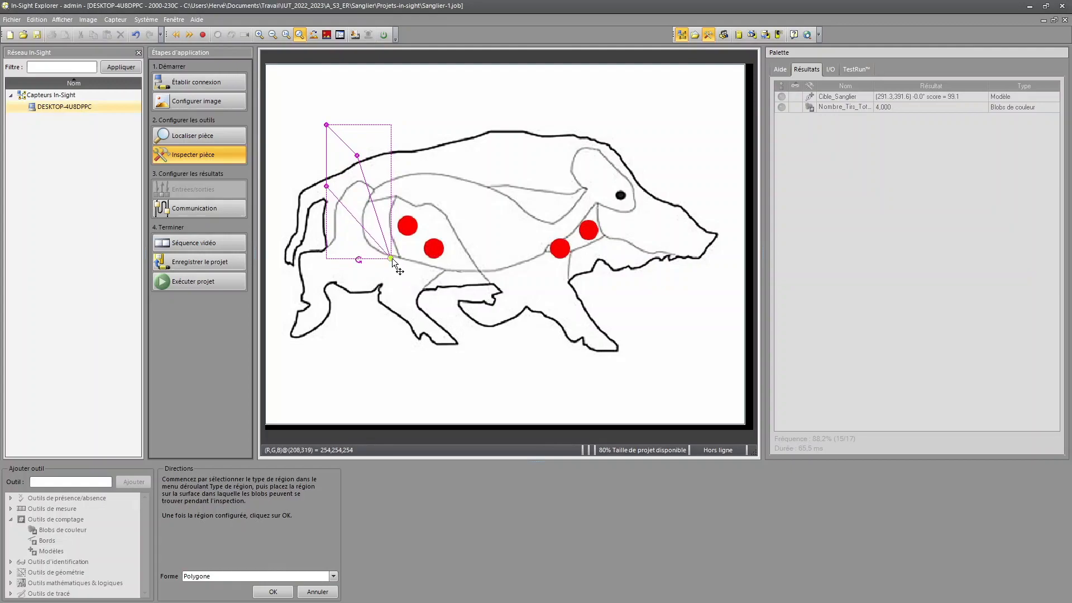
pyautogui.moveTo(327, 185); pyautogui.dragTo(370, 244)
pyautogui.moveTo(334, 132); pyautogui.dragTo(368, 207)
pyautogui.moveTo(327, 126); pyautogui.dragTo(362, 220)
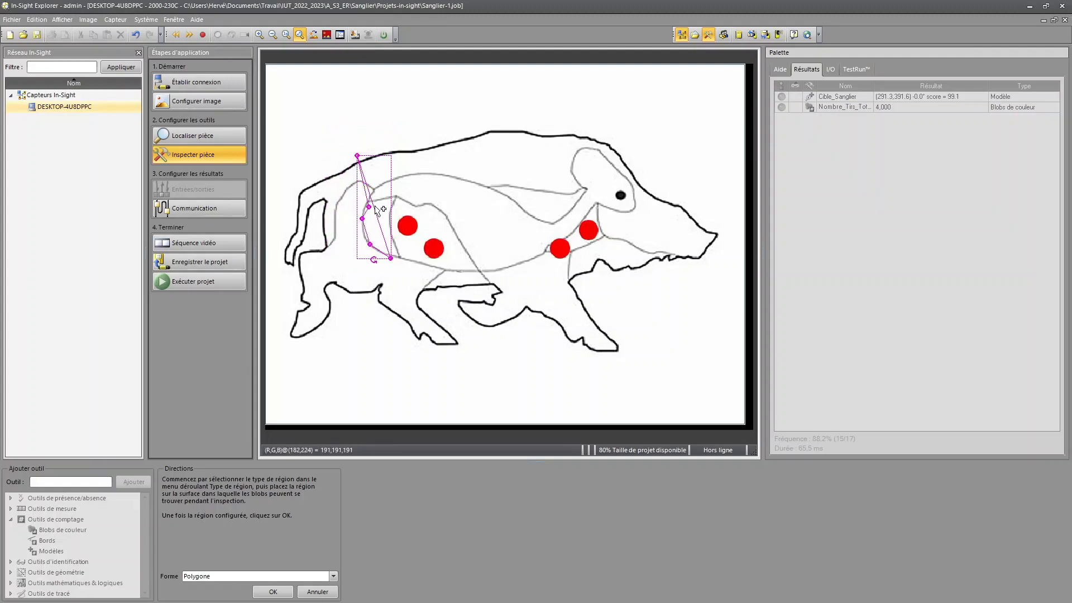
pyautogui.moveTo(357, 156); pyautogui.dragTo(370, 201)
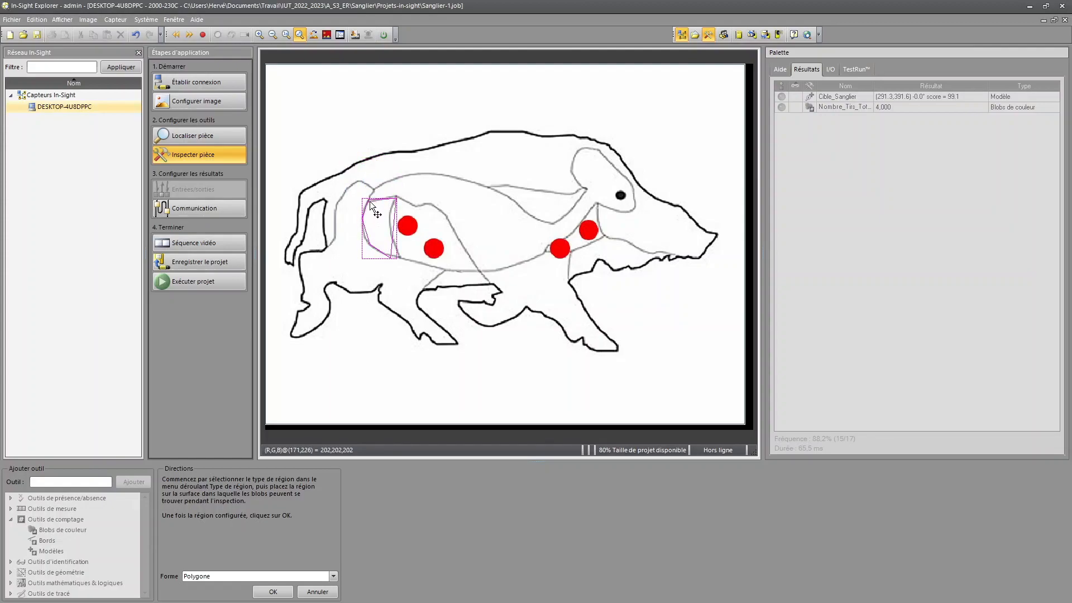
pyautogui.moveTo(390, 259); pyautogui.dragTo(388, 225)
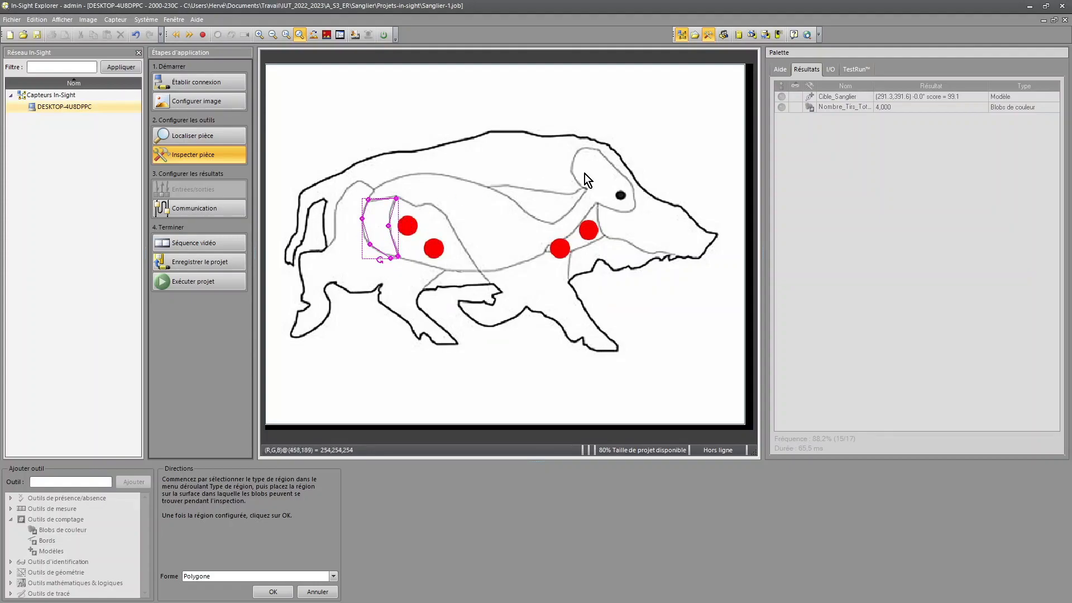
# - Return to the sample image d_zone_M3.JPG and validate the polygon region of the new counting tool
pyautogui.click(175, 39)
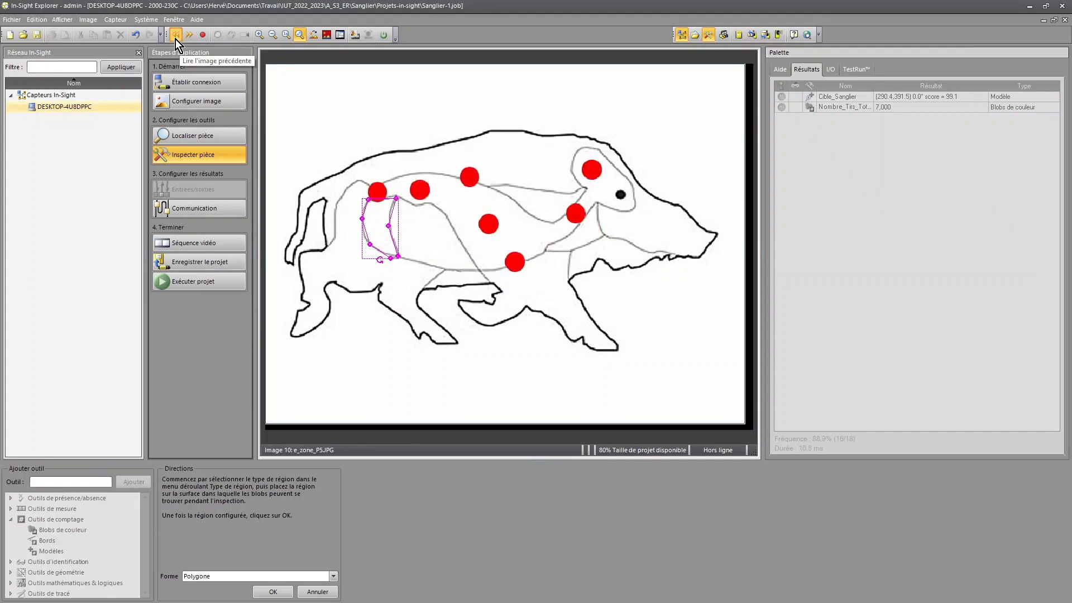
pyautogui.click(175, 40)
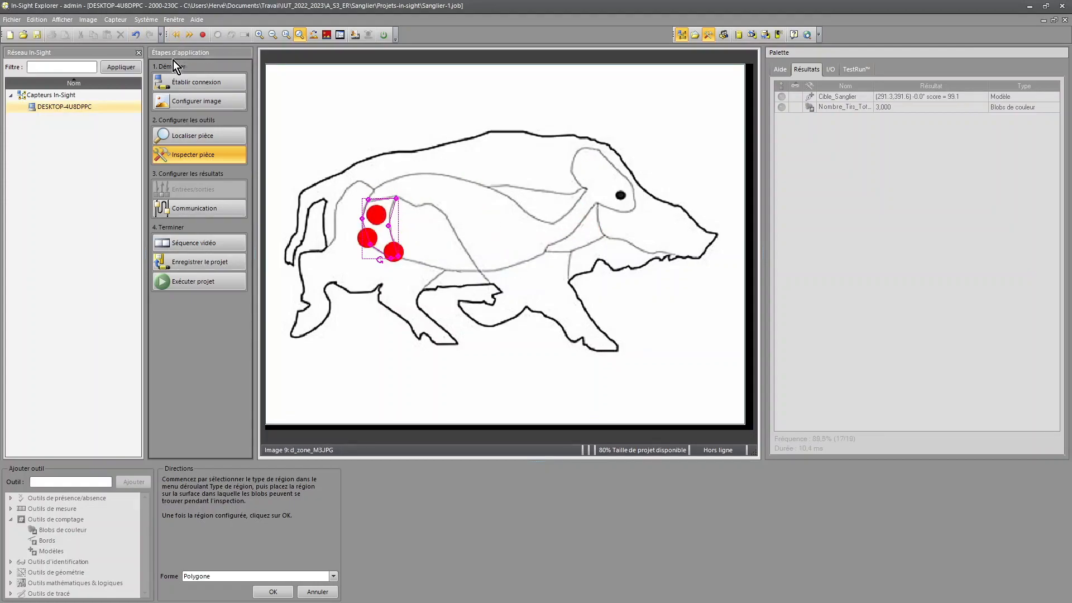
pyautogui.click(273, 592)
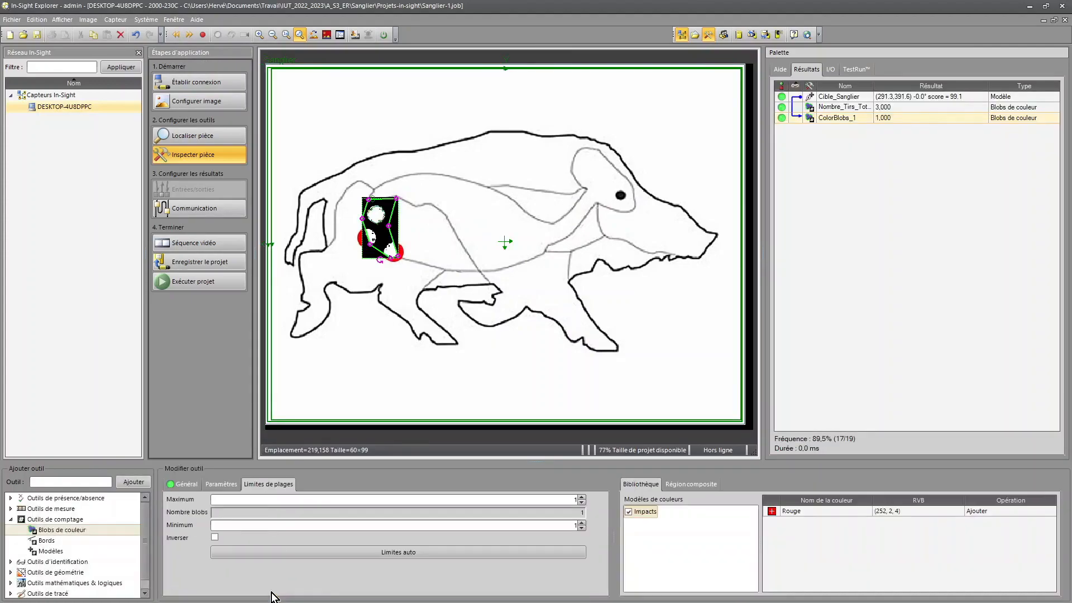
# - Set the range limits of the new colour blob tool to minimum 0 and maximum 10
pyautogui.click(581, 528)
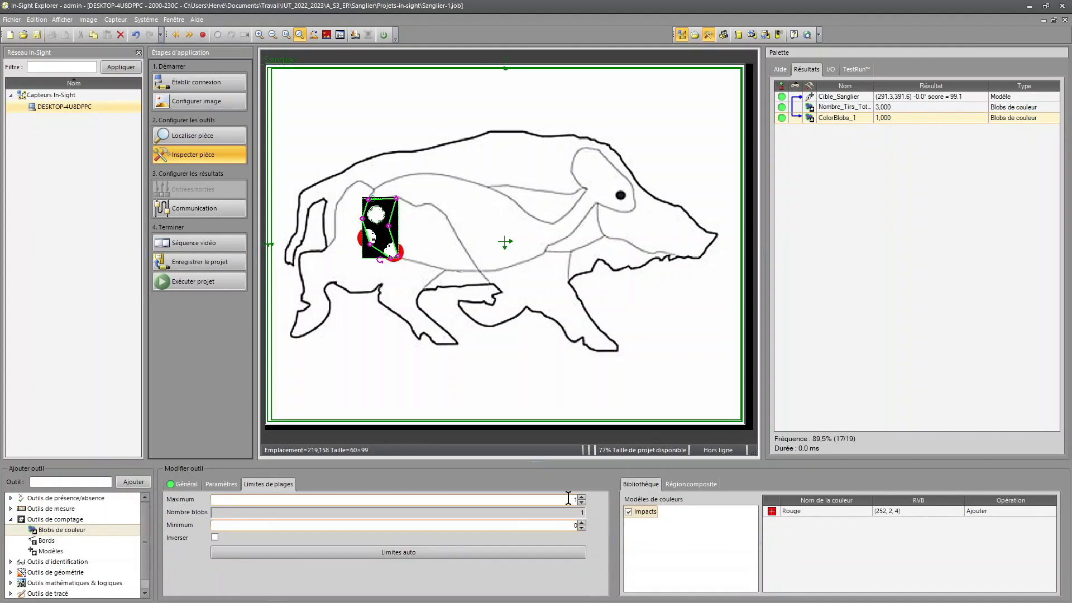
pyautogui.click(568, 500)
pyautogui.click(581, 502)
pyautogui.write('10')
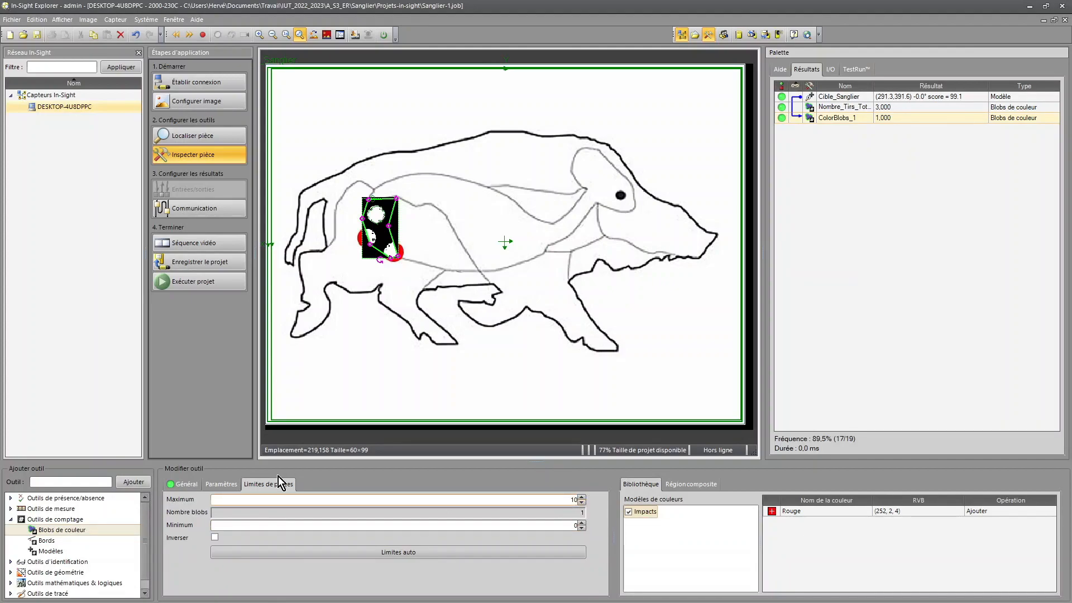
# - Set the blob tool's minimum area to 500 and its maximum area to 800
pyautogui.click(221, 485)
pyautogui.click(561, 541)
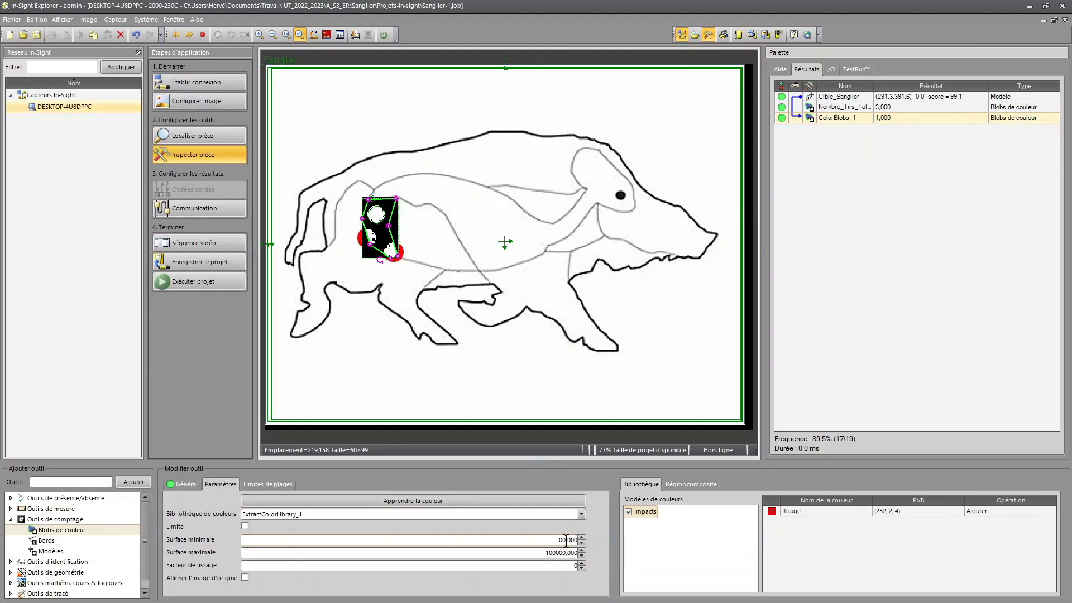
pyautogui.click(554, 553)
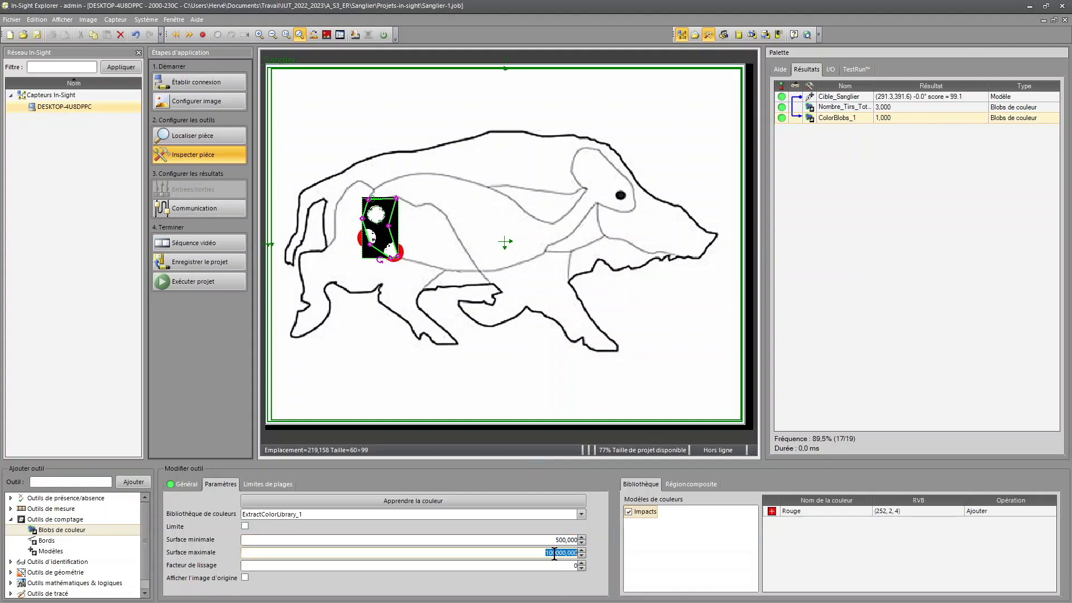
pyautogui.write('800')
pyautogui.press('Return')
# - Rename the new colour blob tool as Zone_AR
pyautogui.click(176, 487)
pyautogui.click(313, 499)
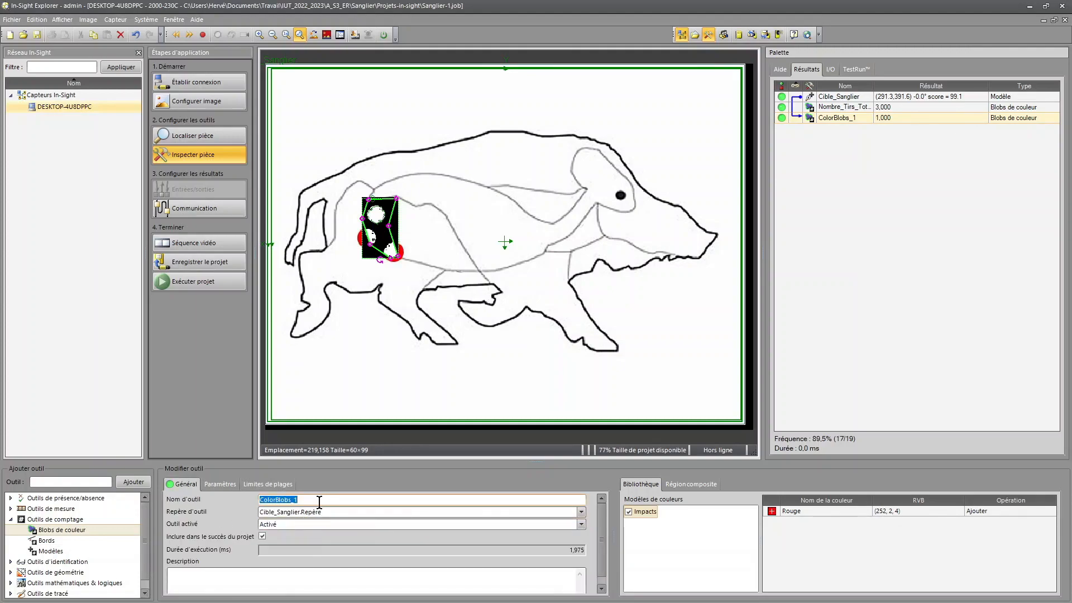
pyautogui.write('Zone_AR')
pyautogui.press('Return')
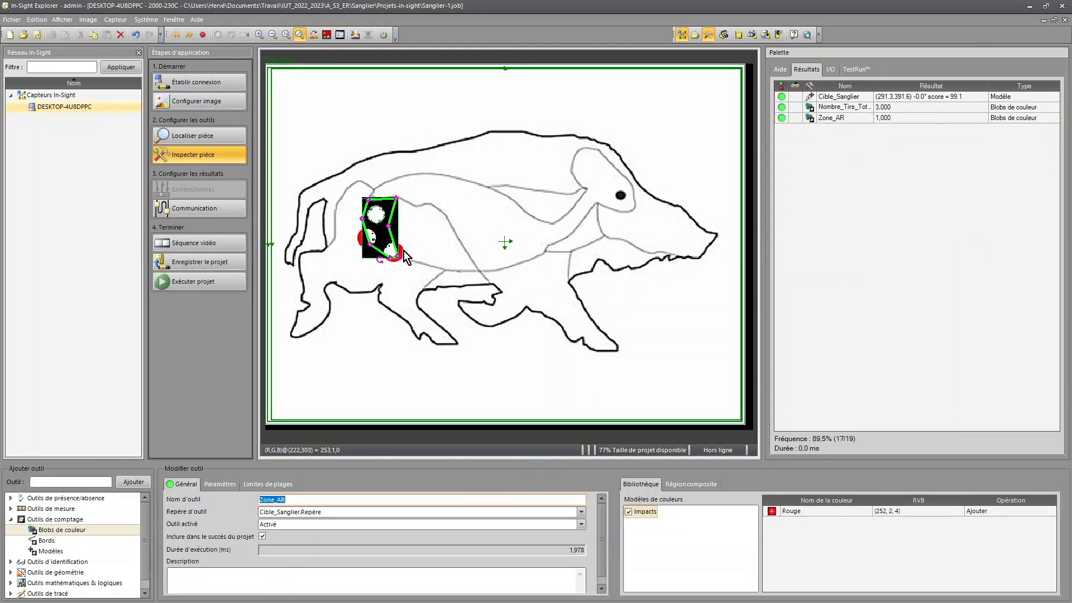
# - Enlarge the Zone_AR polygon to enclose all three rear impacts and check the tool on another sample image
pyautogui.click(835, 101)
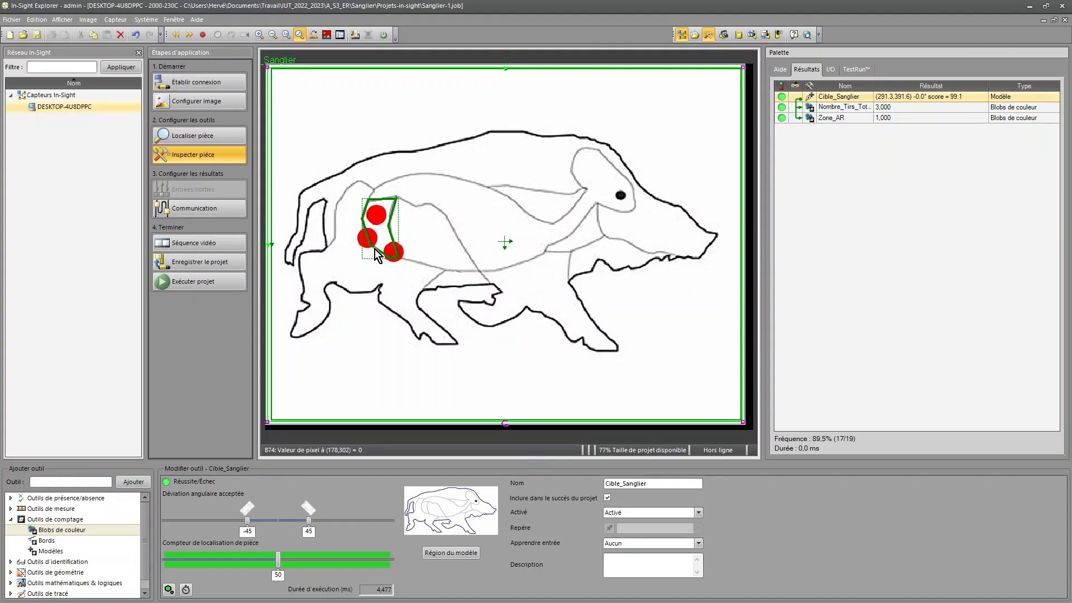
pyautogui.click(378, 255)
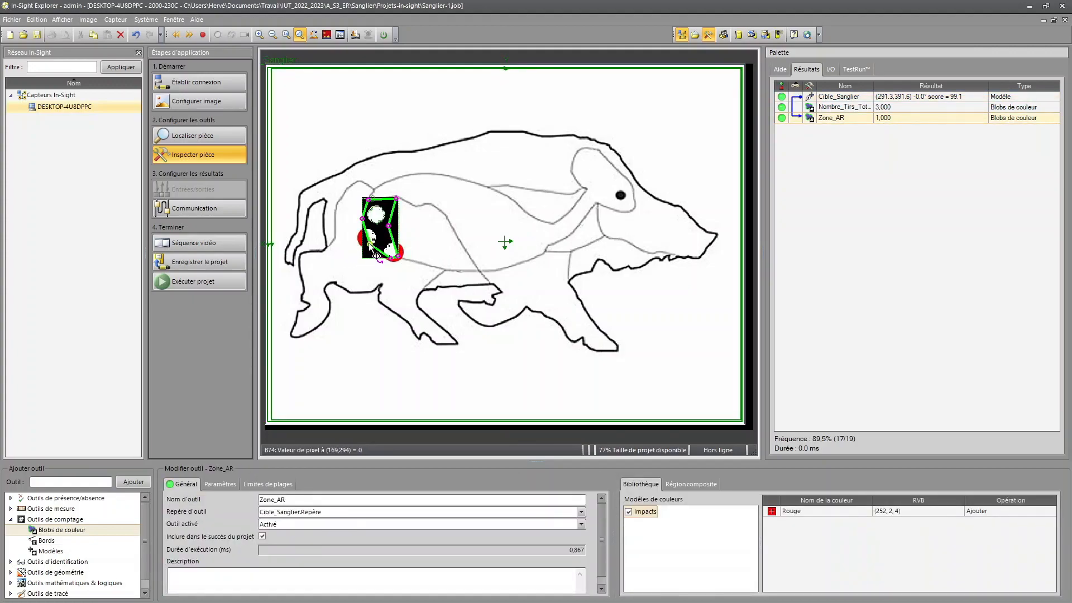
pyautogui.moveTo(372, 248); pyautogui.dragTo(357, 250)
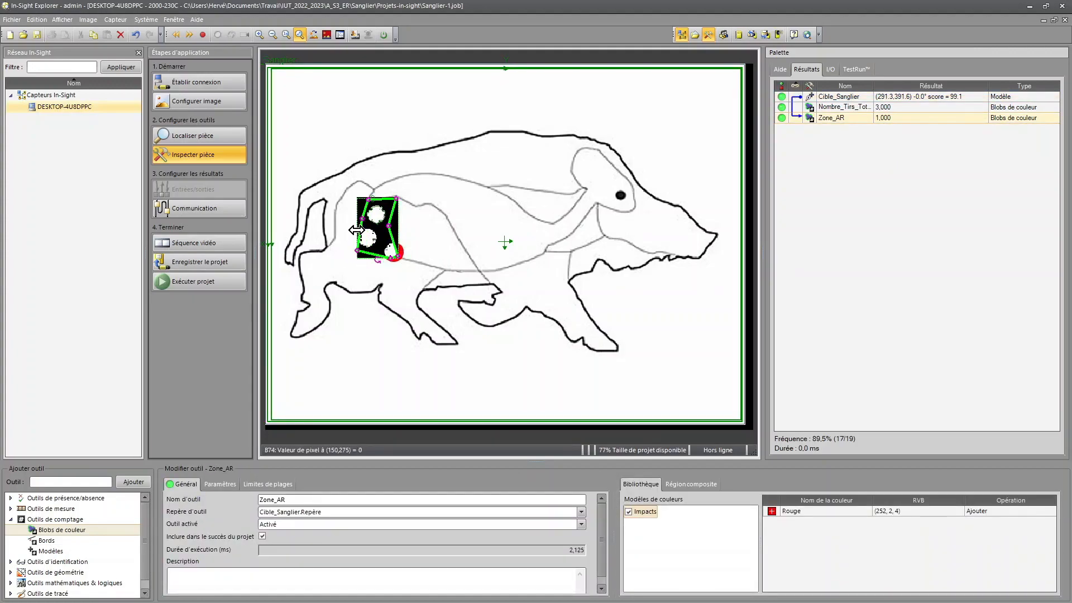
pyautogui.moveTo(366, 208); pyautogui.dragTo(412, 258)
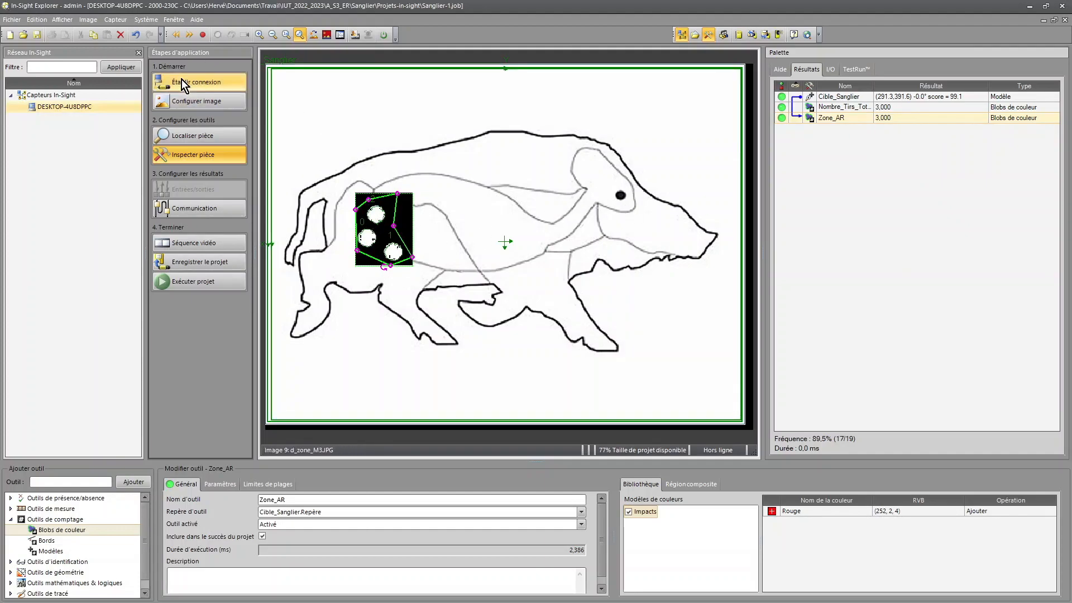
pyautogui.click(190, 35)
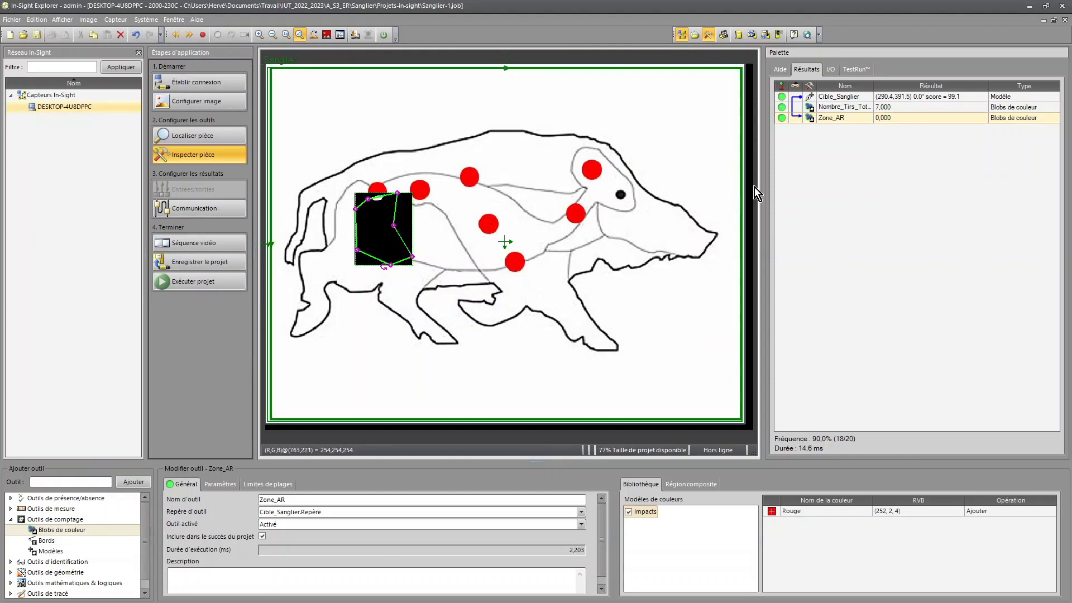
pyautogui.click(843, 98)
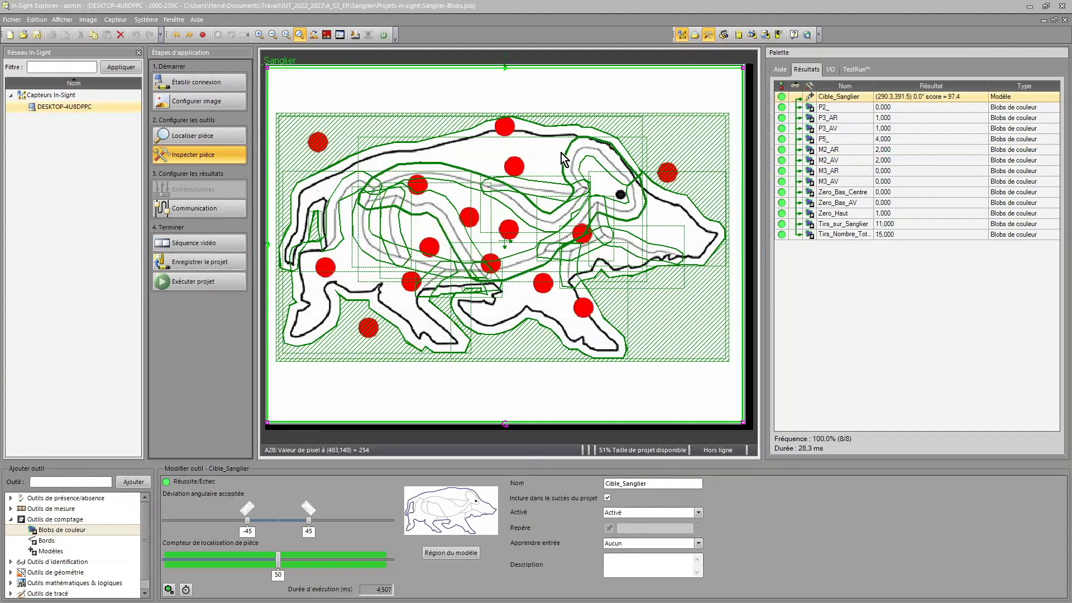
# - In Sanglier-Blobs.job, examine the counting regions of the zone tools one by one, from P2_ to Zero_Bas_Centre
pyautogui.click(827, 112)
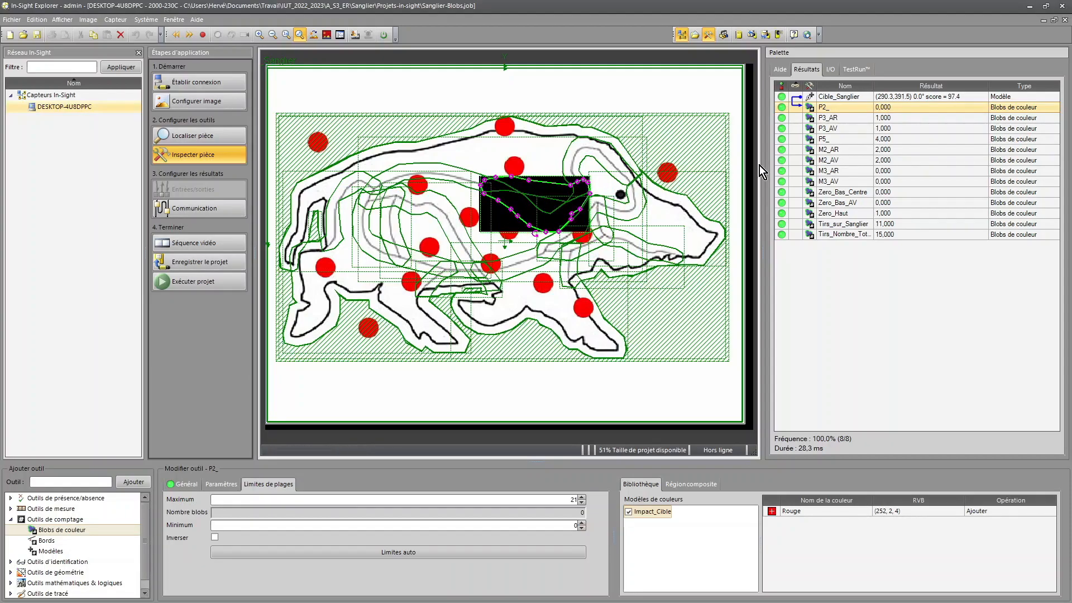
pyautogui.click(825, 119)
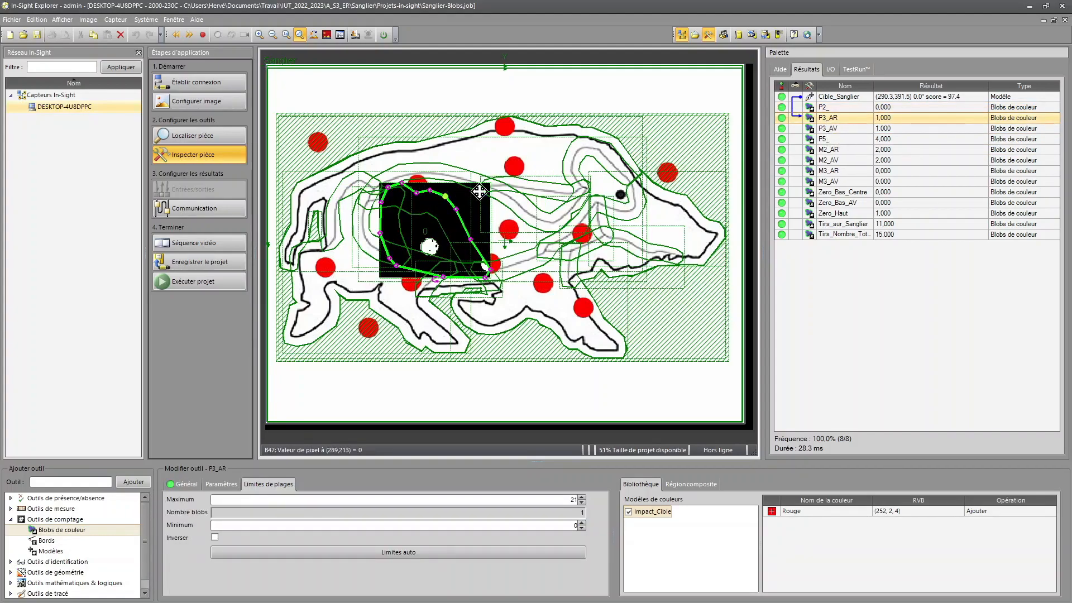
pyautogui.click(832, 130)
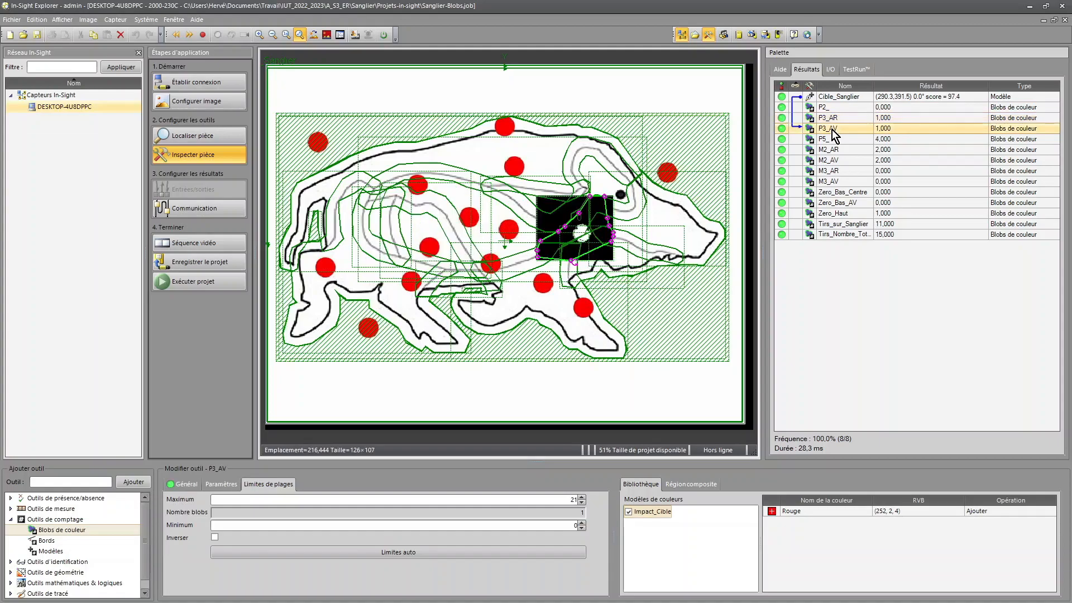
pyautogui.click(825, 140)
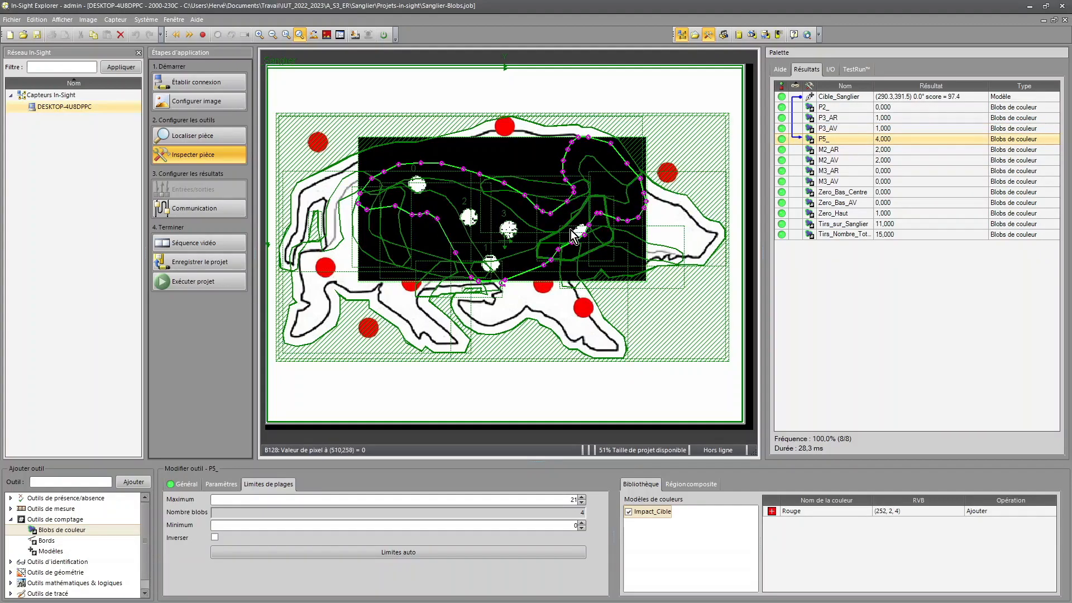
pyautogui.click(844, 153)
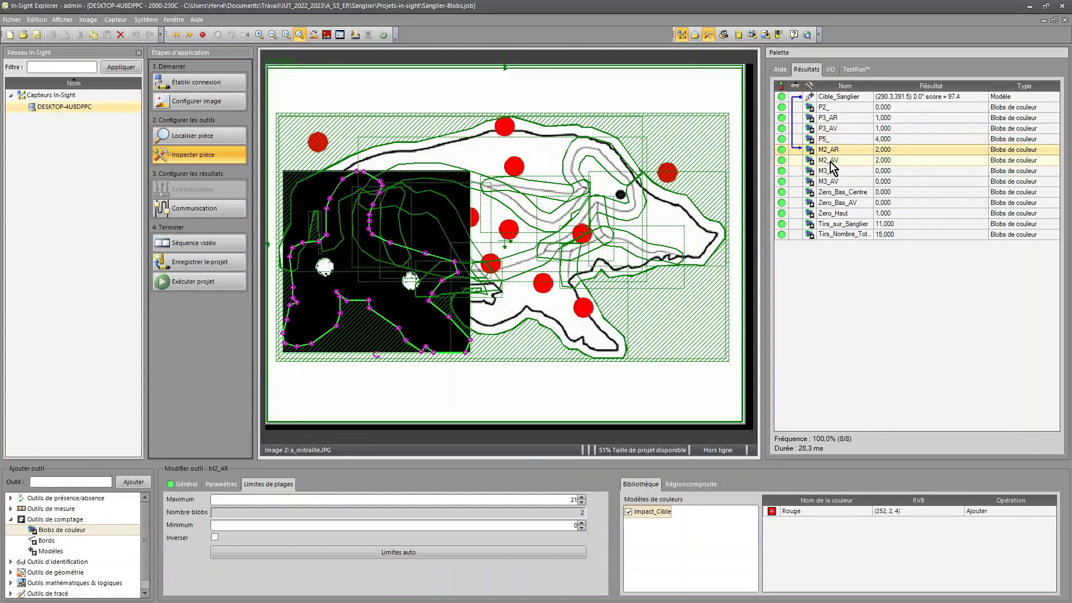
pyautogui.click(829, 162)
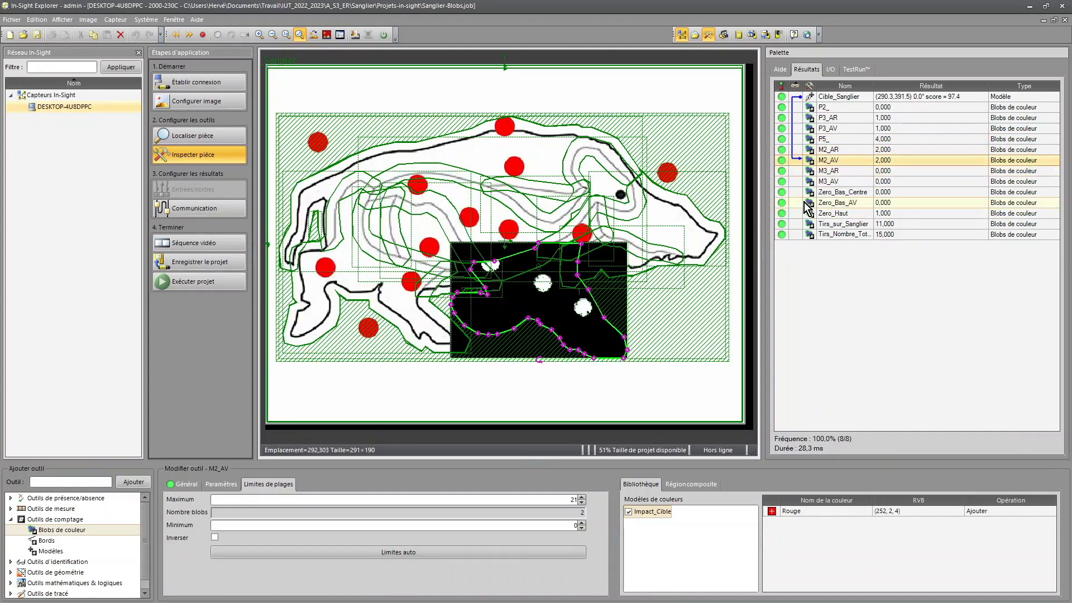
pyautogui.click(824, 174)
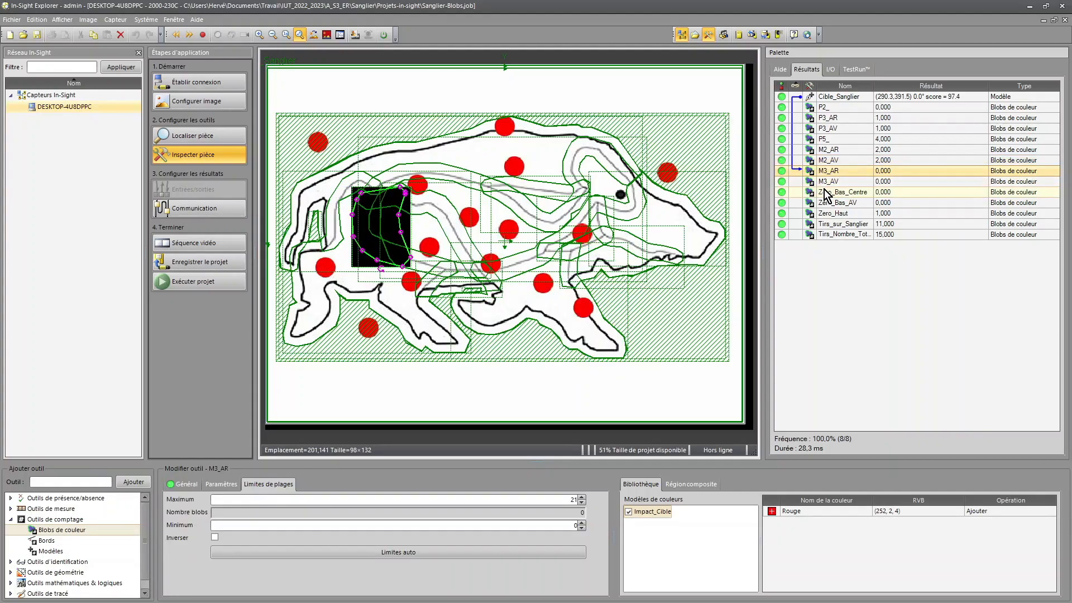
pyautogui.click(828, 181)
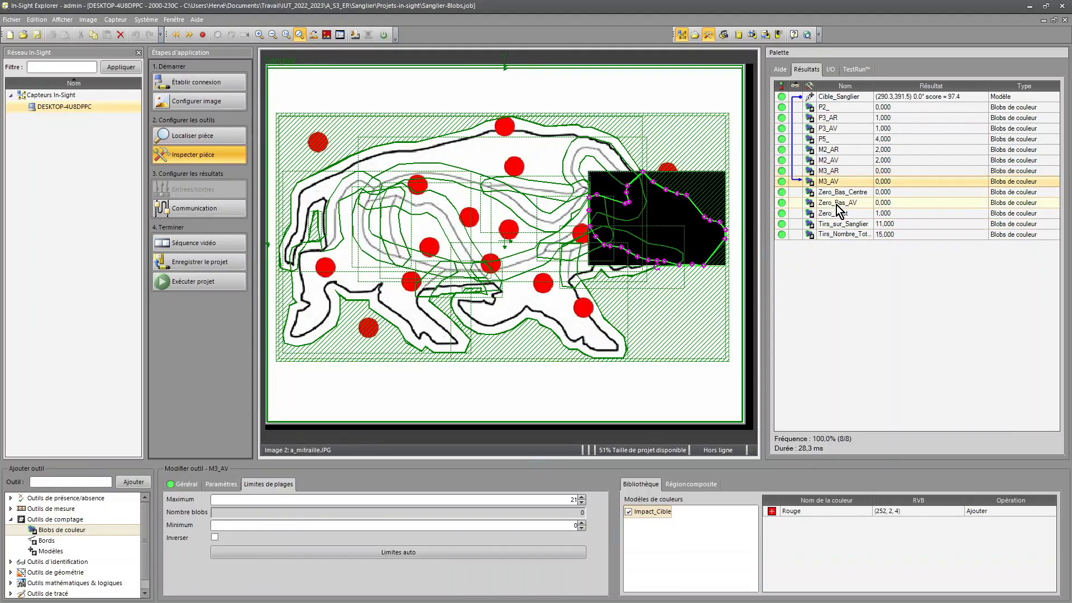
pyautogui.click(832, 195)
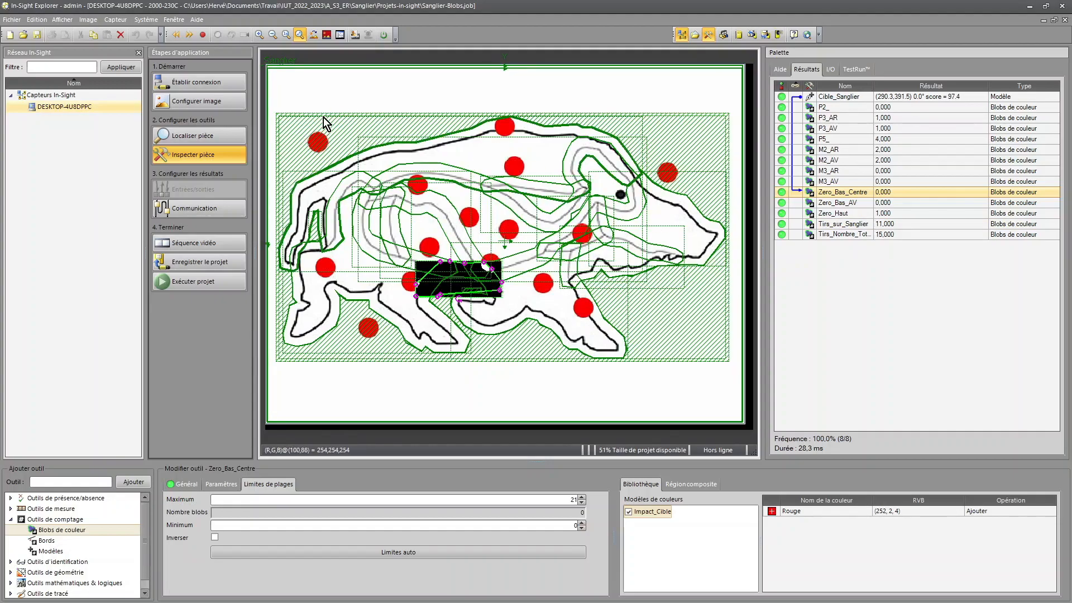
# - Examine the composite region of Tirs_sur_Sanglier, including its two subtracted polygons, and reselect Cible_Sanglier
pyautogui.click(832, 227)
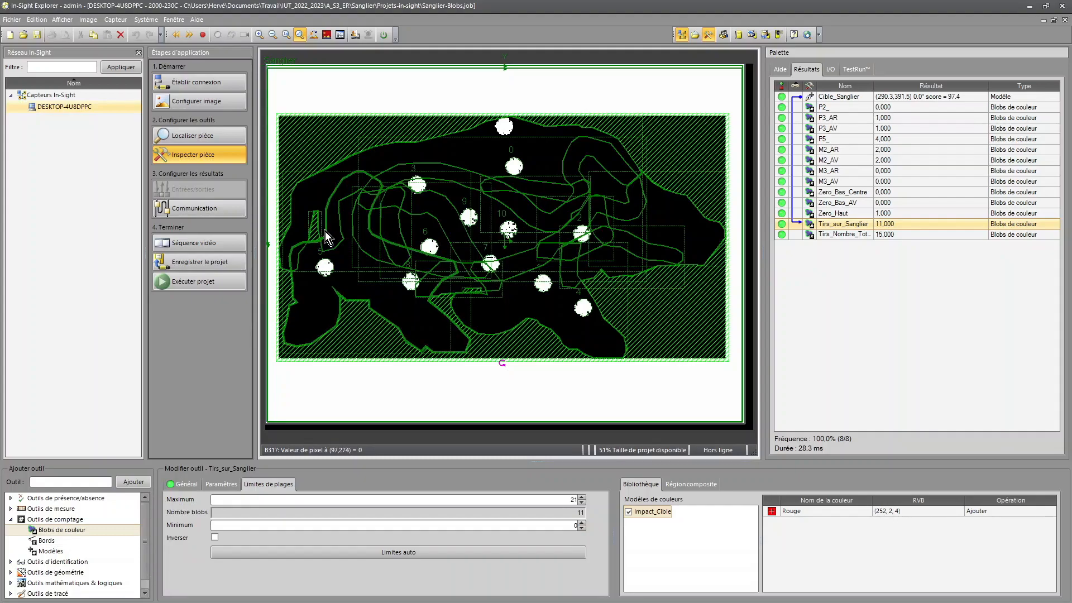
pyautogui.click(690, 485)
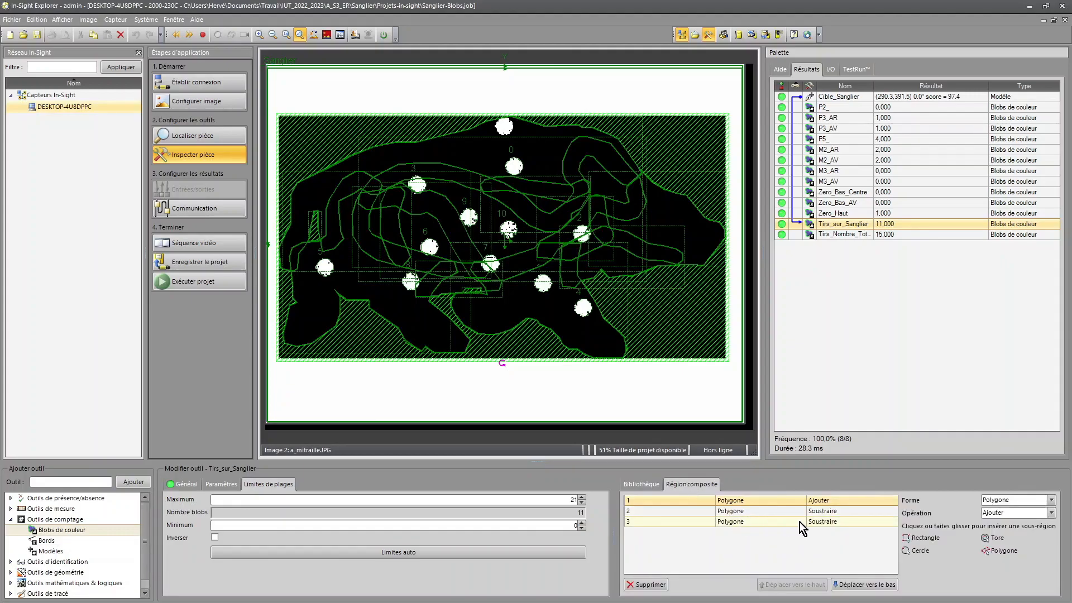
pyautogui.click(757, 512)
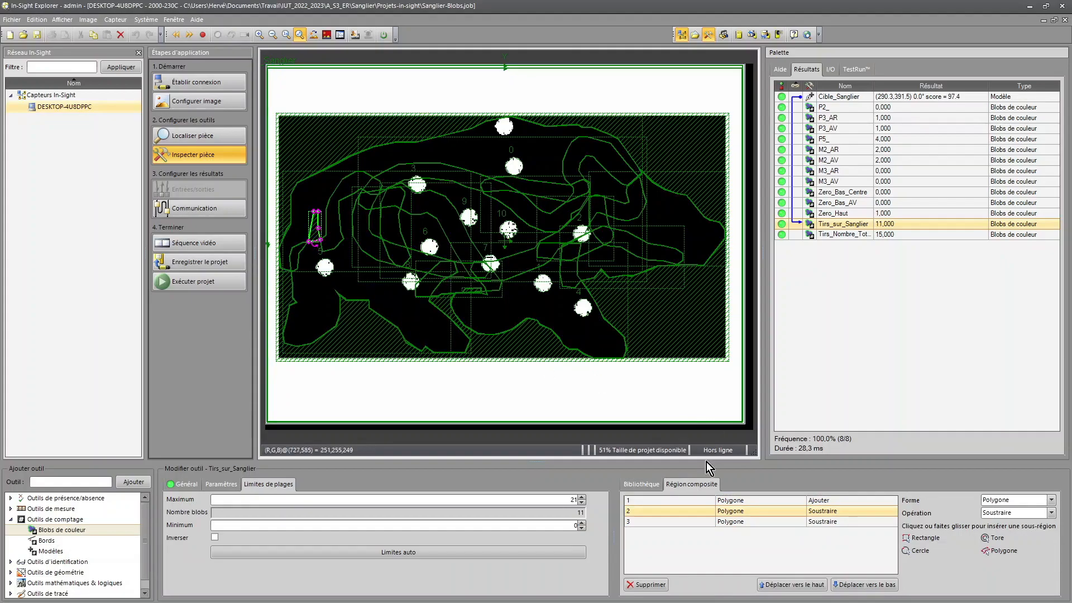
pyautogui.click(743, 521)
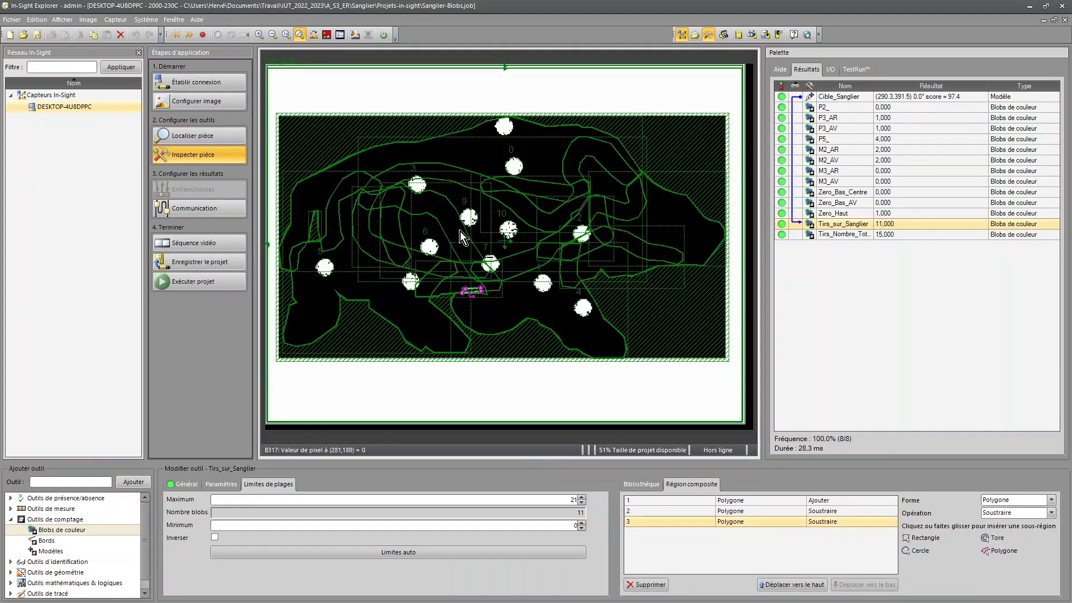
pyautogui.click(822, 101)
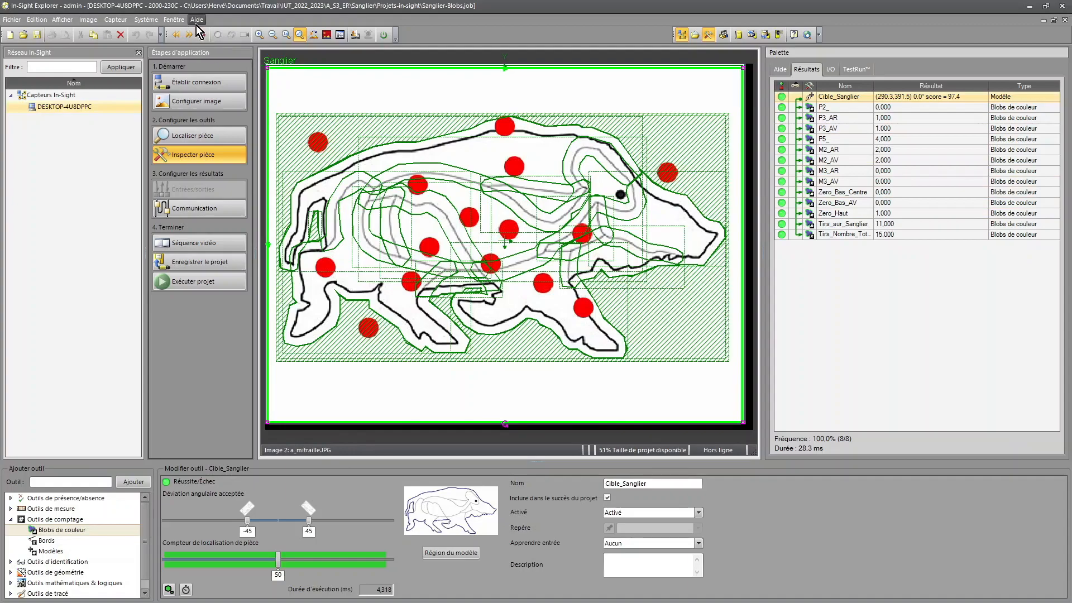
# - Step through the sample images up to b4_zone_P3_AR_4_impacts.JPG and compare the zone counts with the visible impacts
pyautogui.click(190, 39)
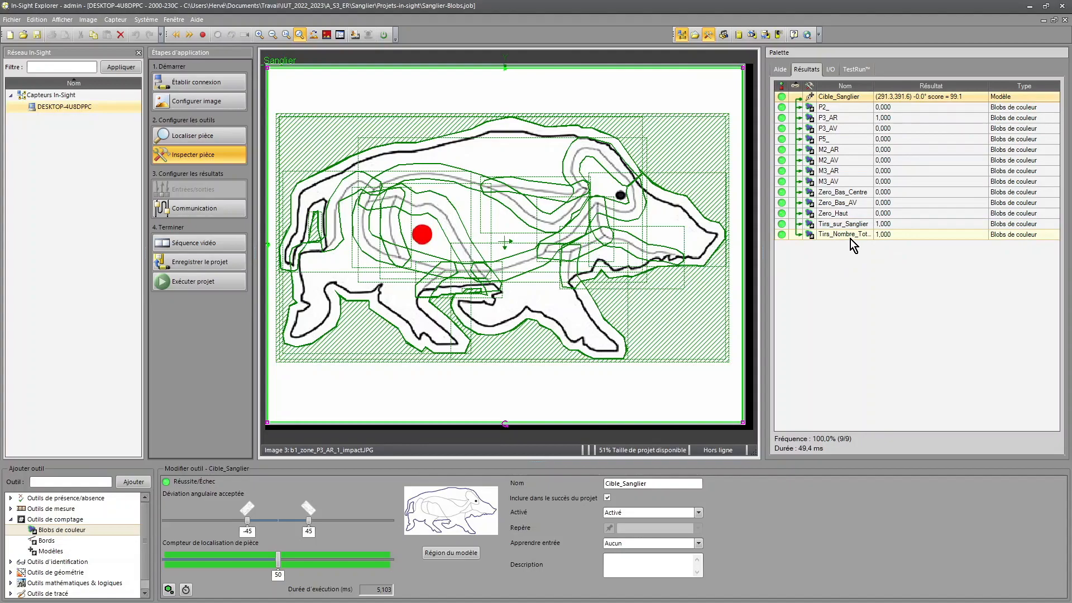
pyautogui.click(175, 38)
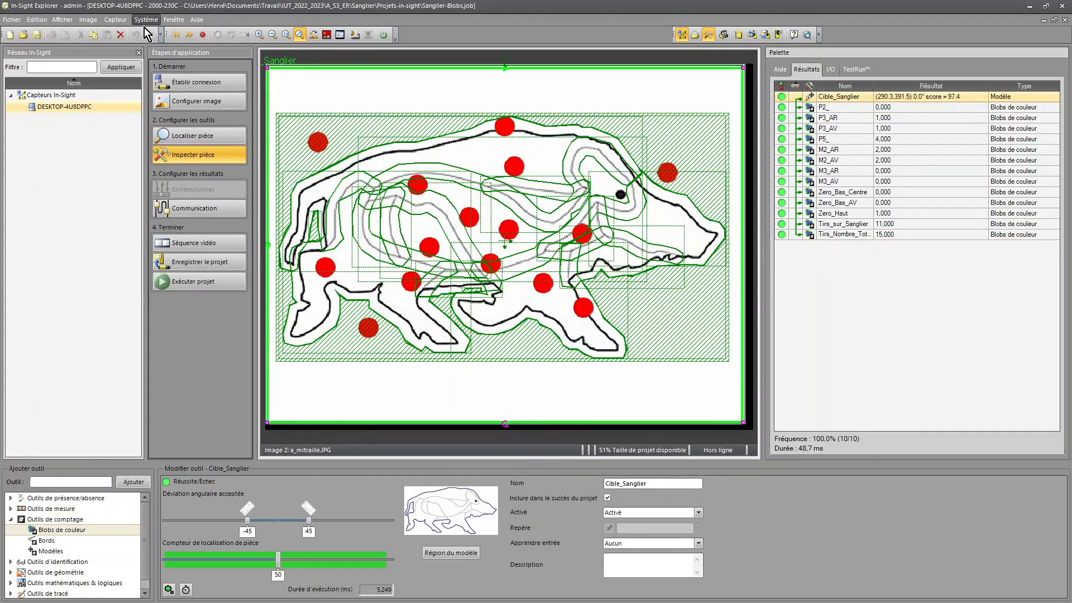
pyautogui.click(187, 34)
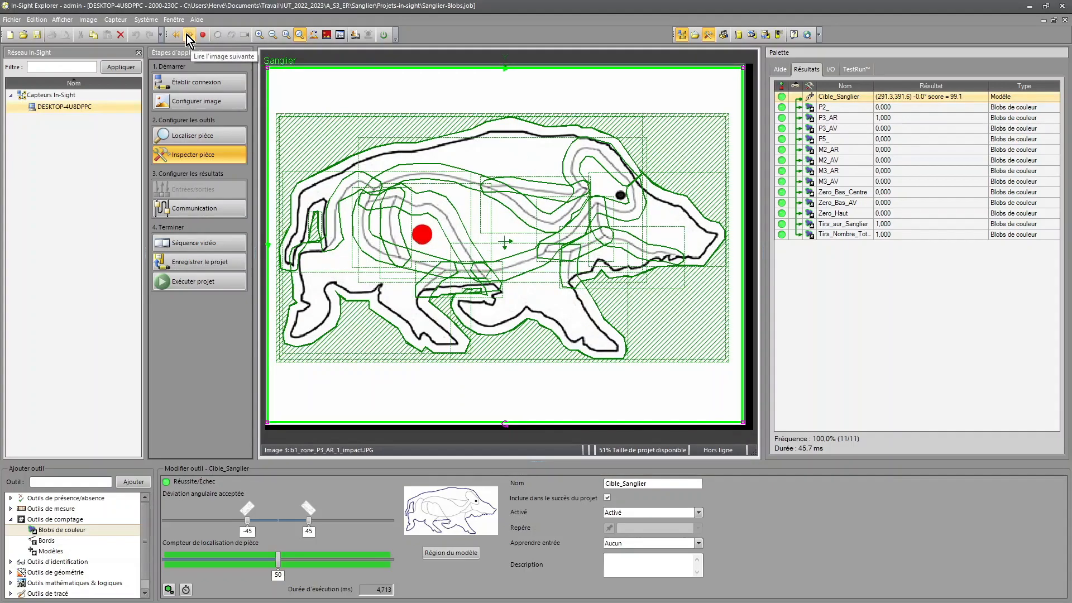
pyautogui.click(186, 35)
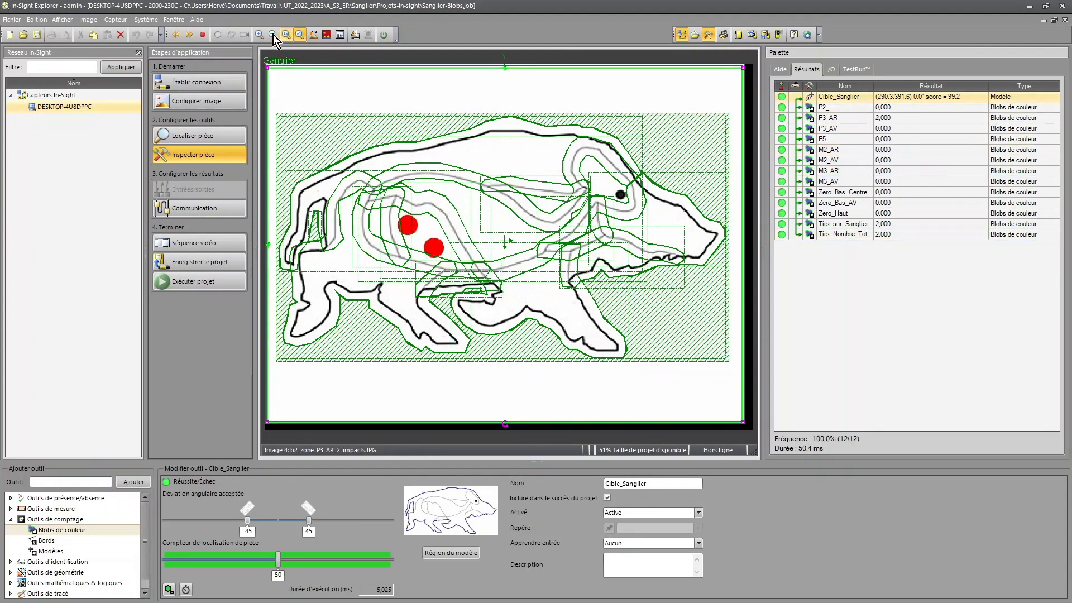
pyautogui.click(190, 38)
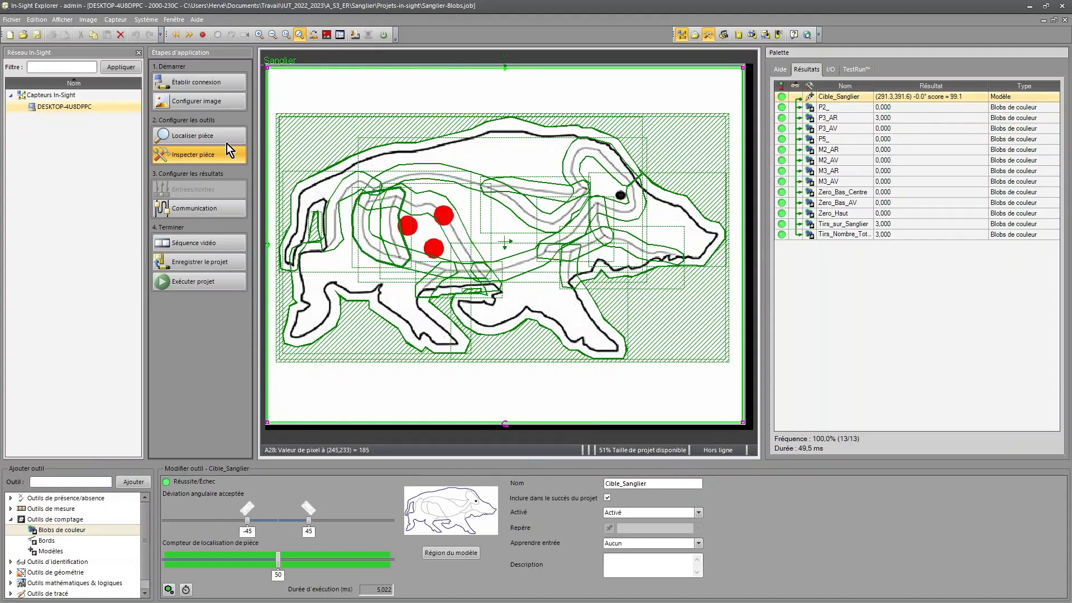
pyautogui.click(188, 35)
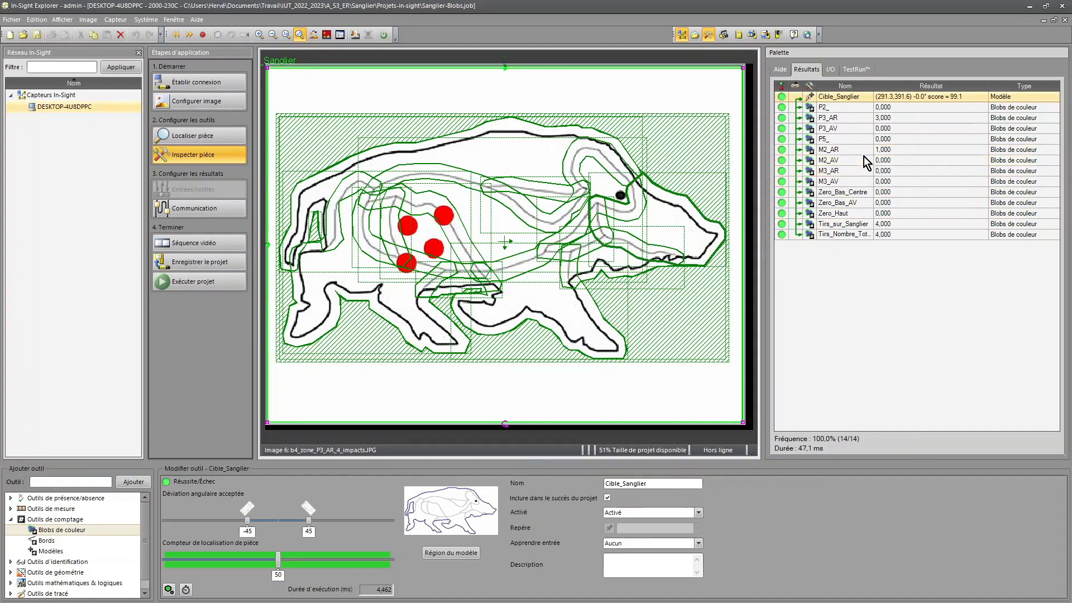
# - Compare which impacts fall in the M2_AR and P3_AR regions and advance to the sample image c_zone_M2_AR.JPG
pyautogui.click(845, 150)
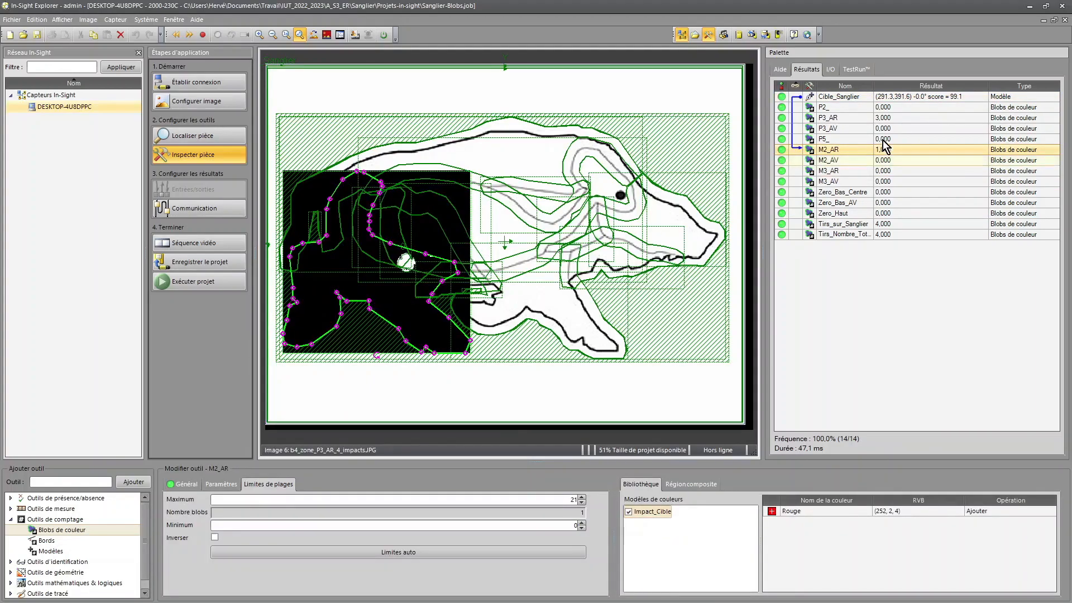
pyautogui.click(870, 119)
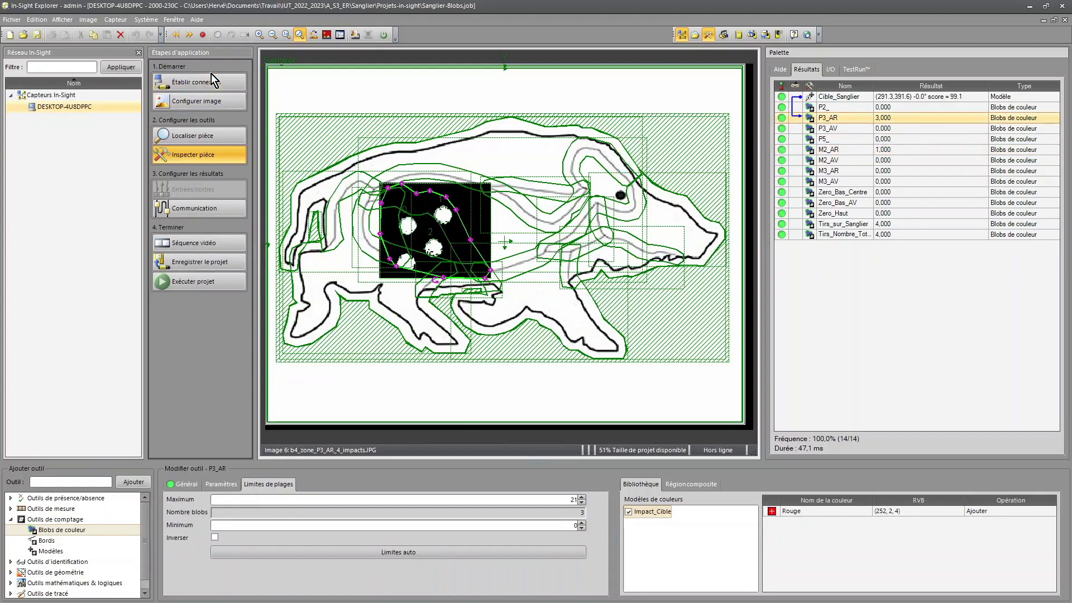
pyautogui.click(192, 38)
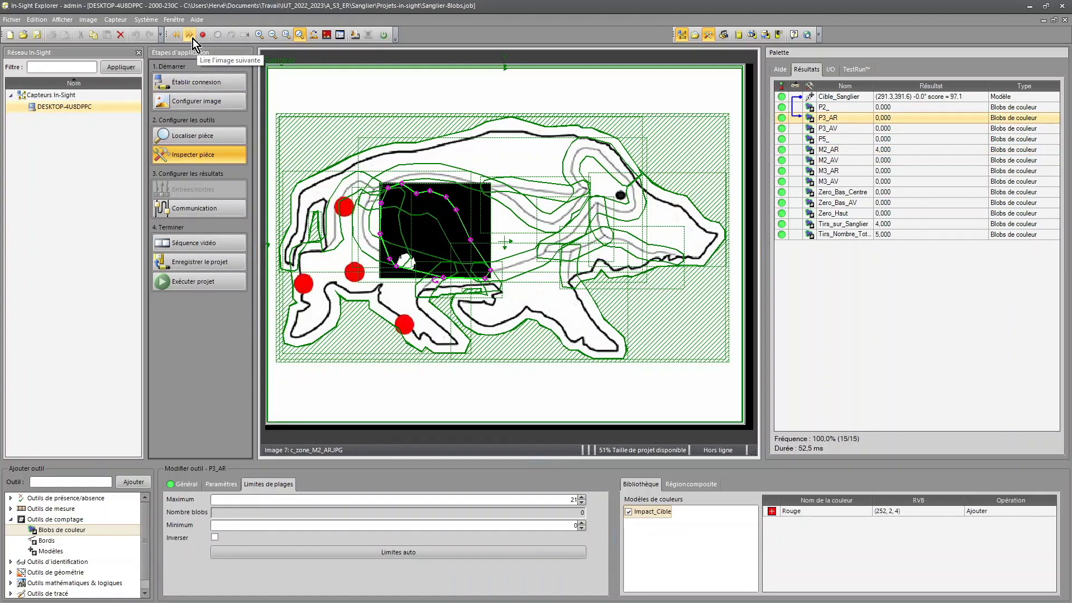
# - Compare the impacts on c_zone_M2_AR.JPG with the counting region of Tirs_sur_Sanglier, alternating with the Cible_Sanglier view
pyautogui.click(827, 98)
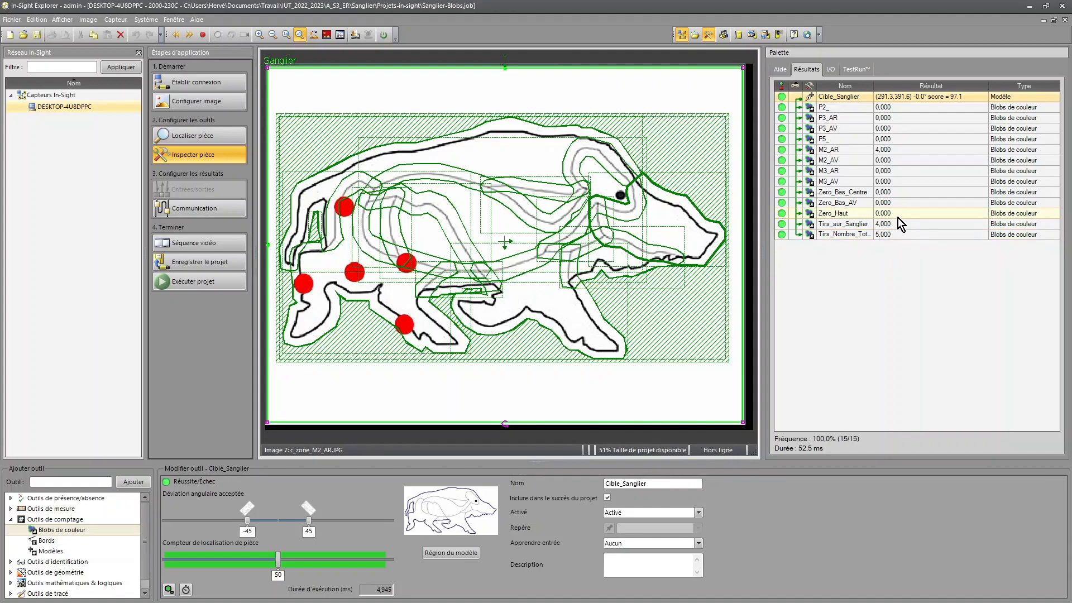
pyautogui.click(892, 223)
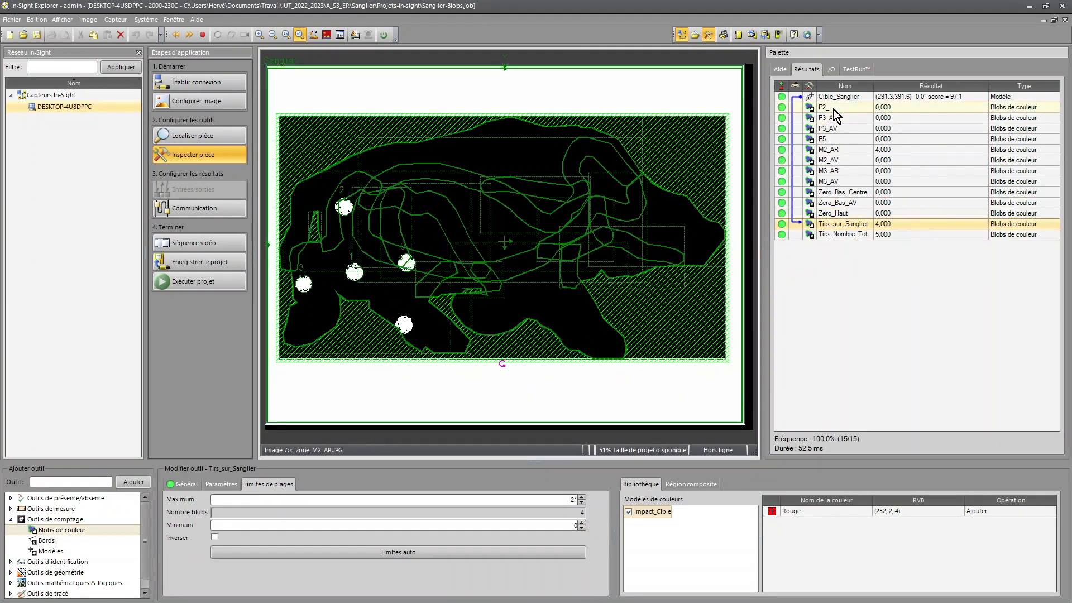
pyautogui.click(851, 98)
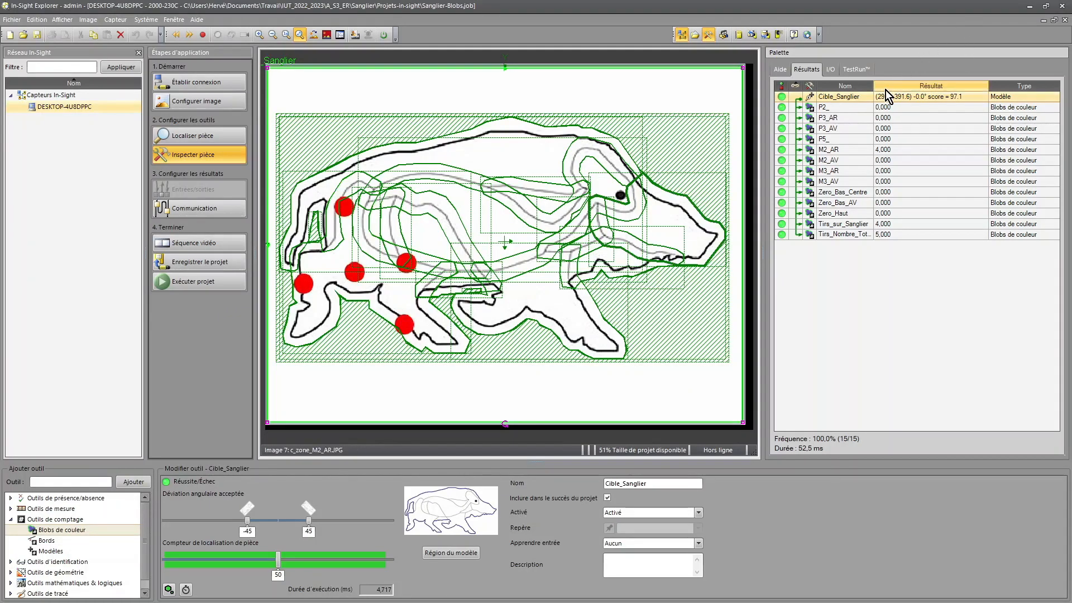
pyautogui.click(871, 223)
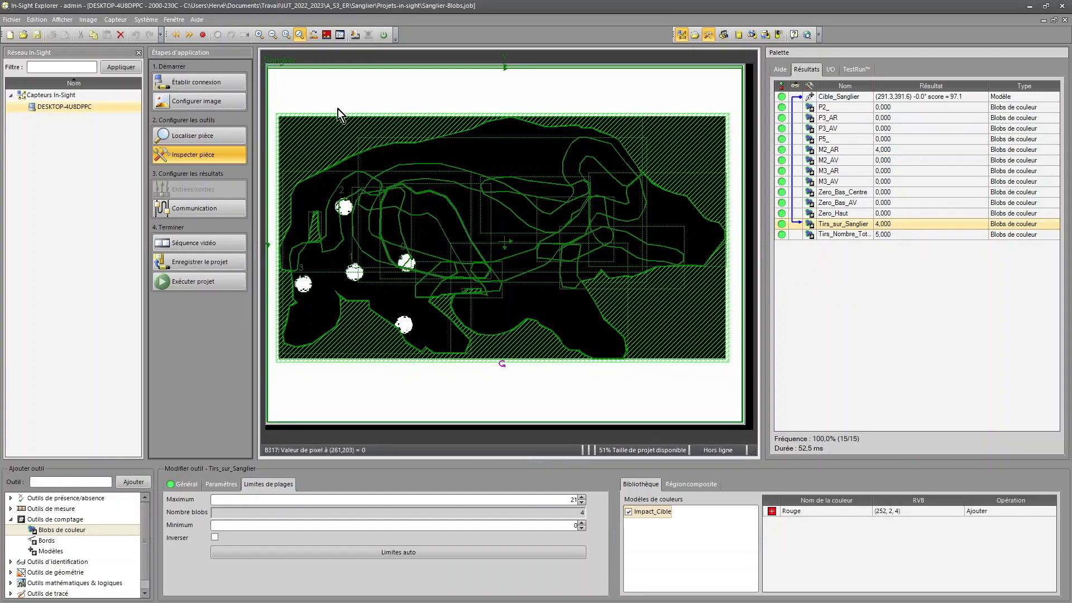
pyautogui.click(856, 98)
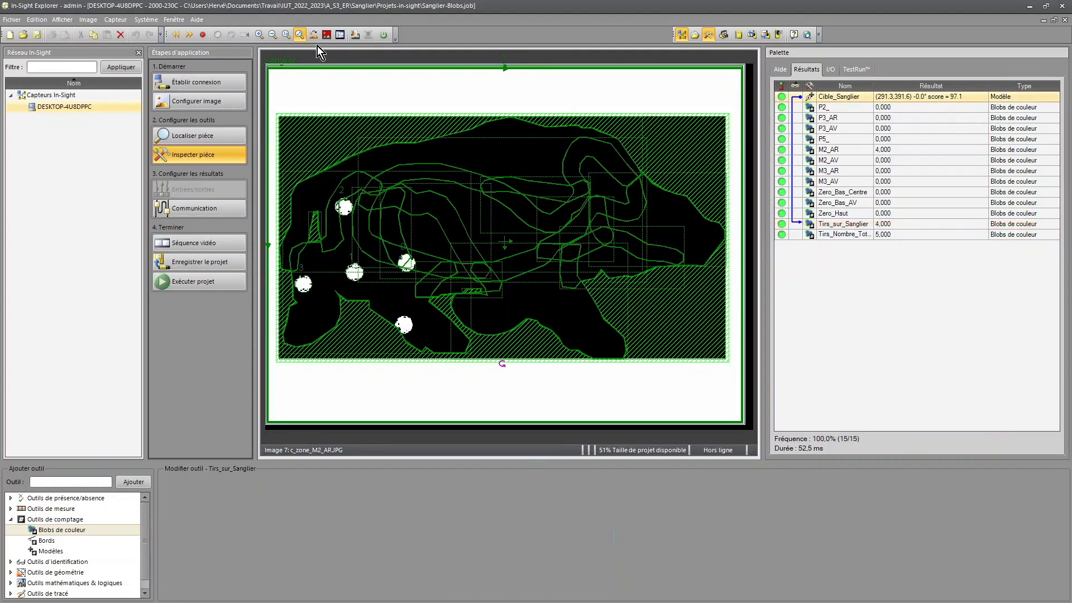
# - Advance through the sample images to e_zone_P5.JPG and examine which impacts fall in the Zero_Haut and P5_ regions
pyautogui.click(190, 37)
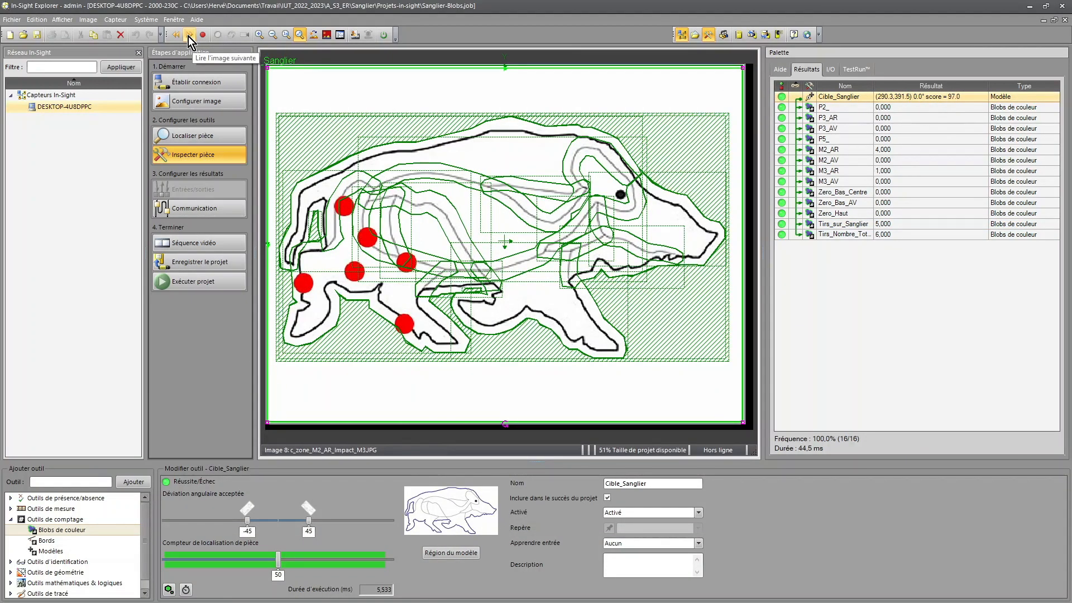
pyautogui.click(190, 37)
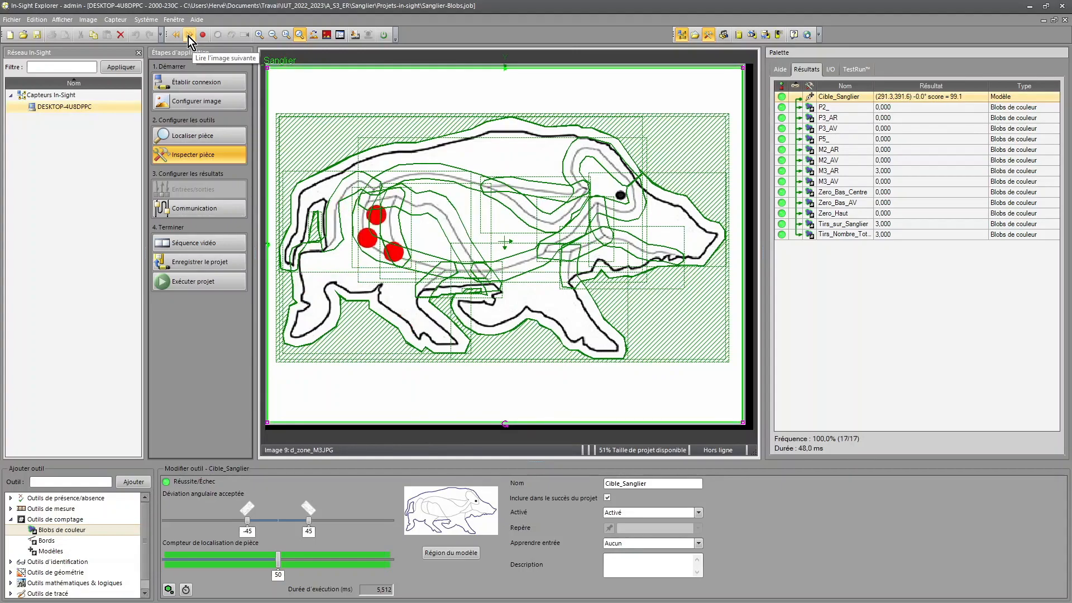
pyautogui.click(190, 36)
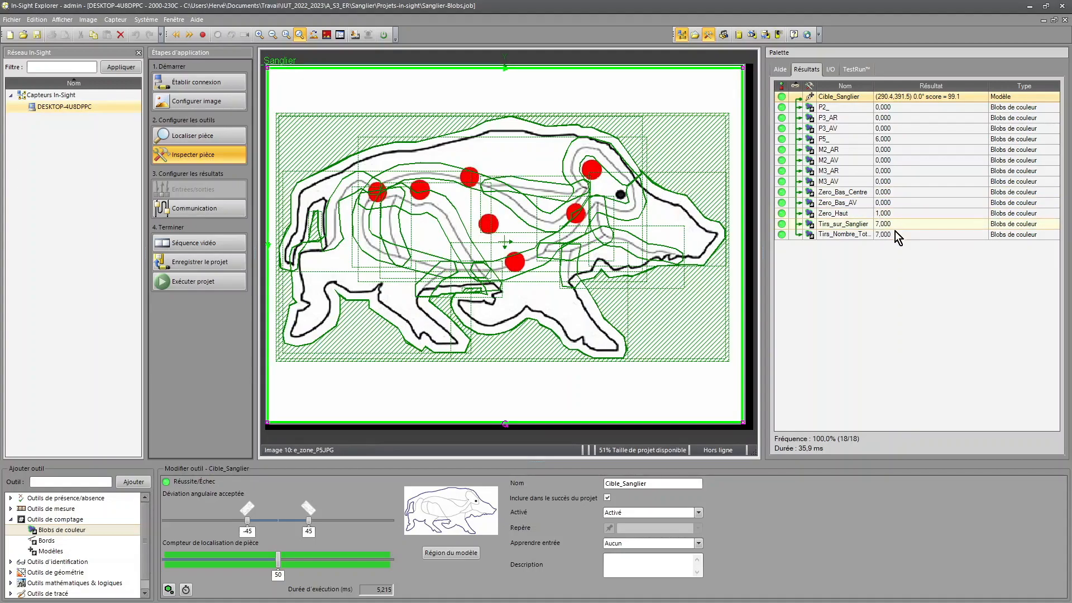
pyautogui.click(883, 217)
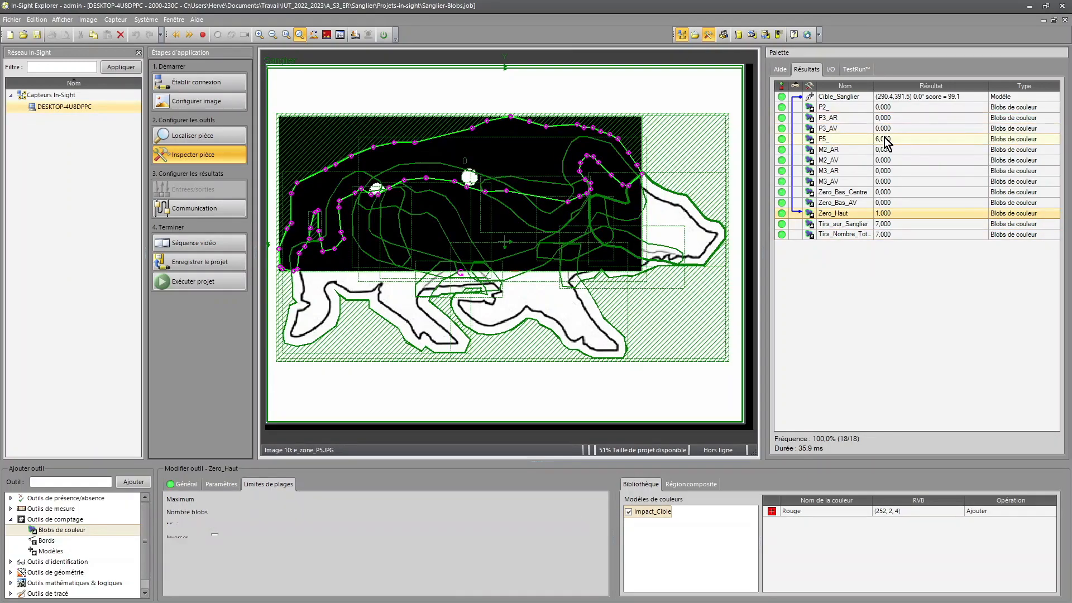
pyautogui.click(843, 142)
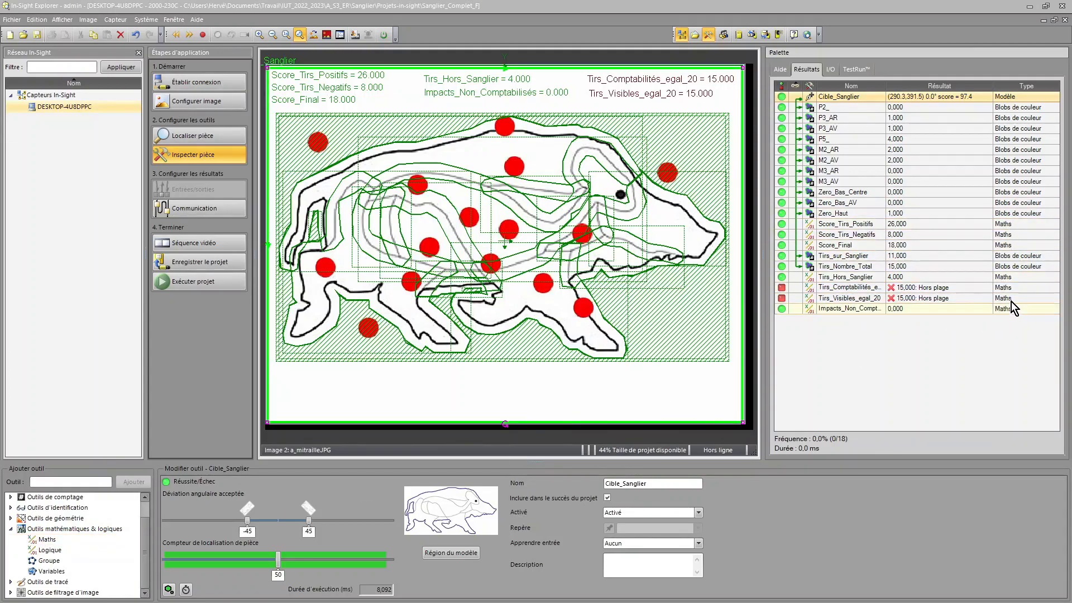
# - In the Sanglier_Complet job, examine the expressions of Score_Tirs_Positifs, Score_Tirs_Negatifs and Score_Final, including the Nombre_blobs output of P5_
pyautogui.click(835, 224)
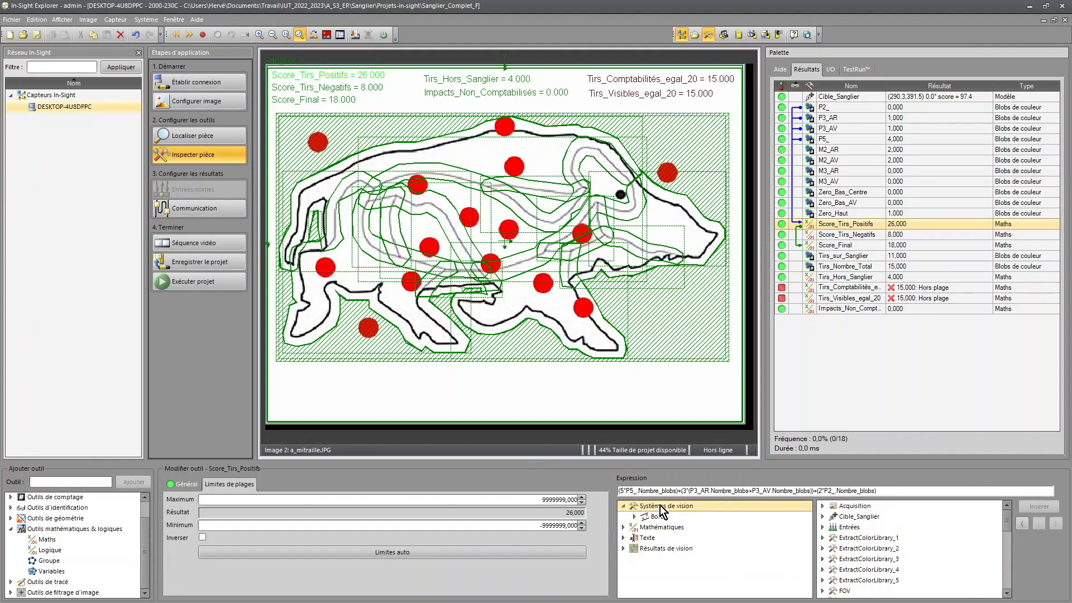
pyautogui.moveTo(1009, 524); pyautogui.dragTo(1000, 564)
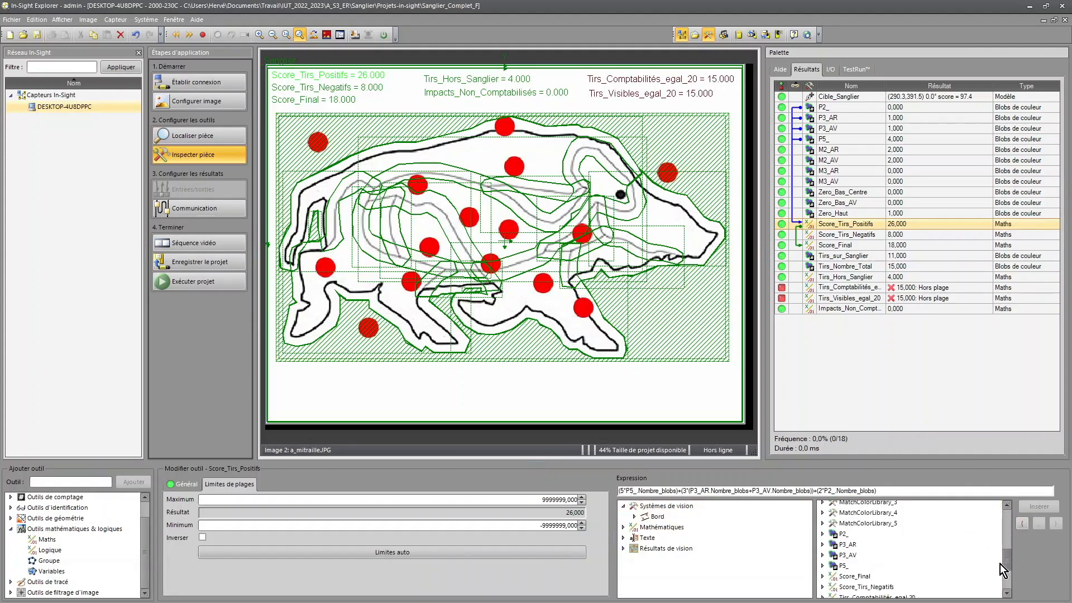
pyautogui.click(822, 565)
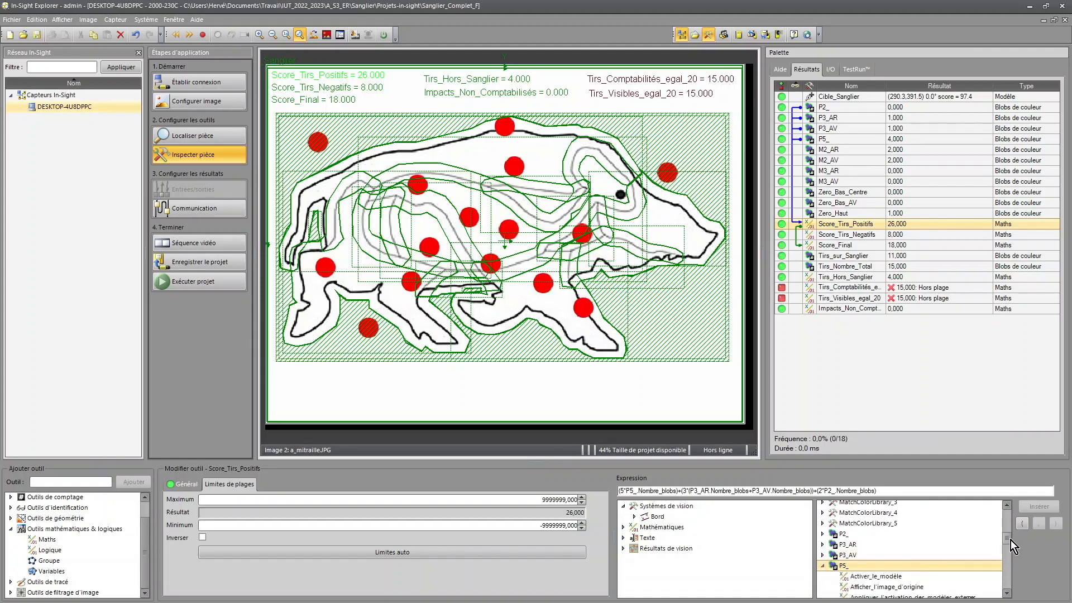
pyautogui.moveTo(1009, 540); pyautogui.dragTo(1004, 578)
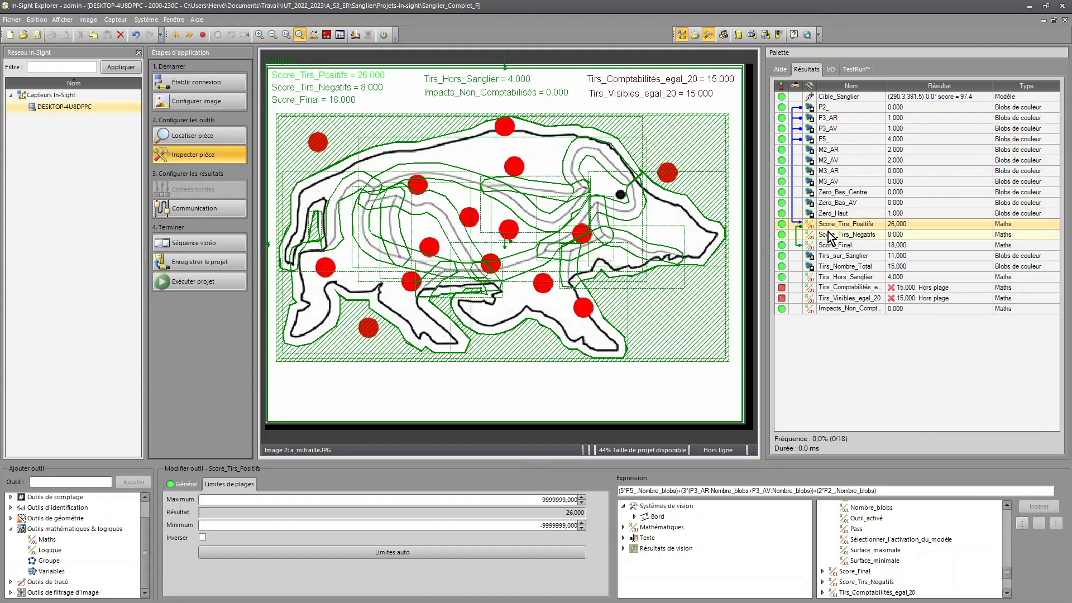
pyautogui.click(851, 236)
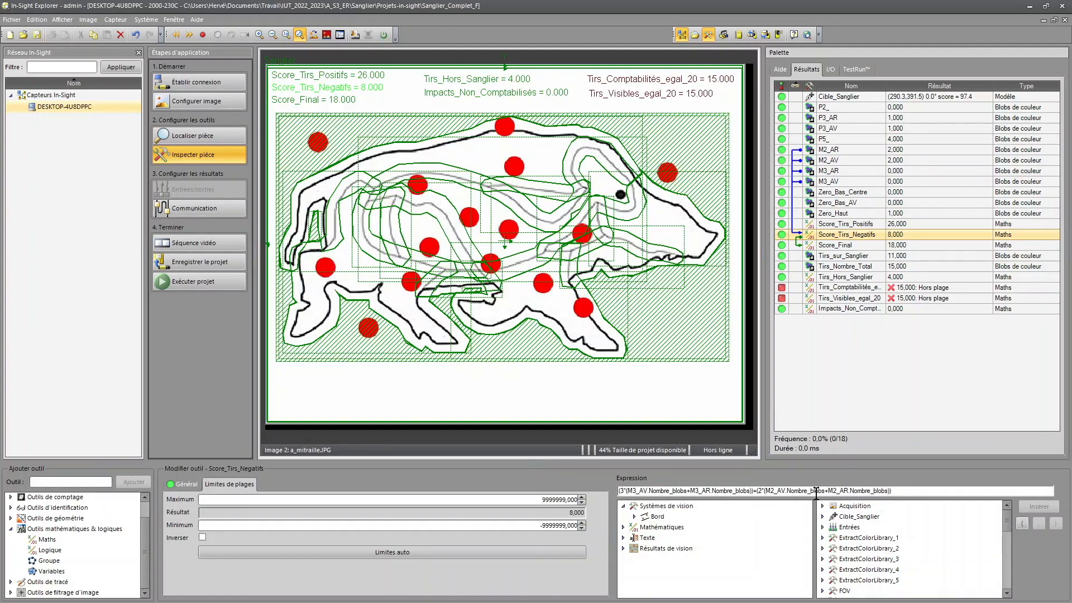
pyautogui.click(829, 249)
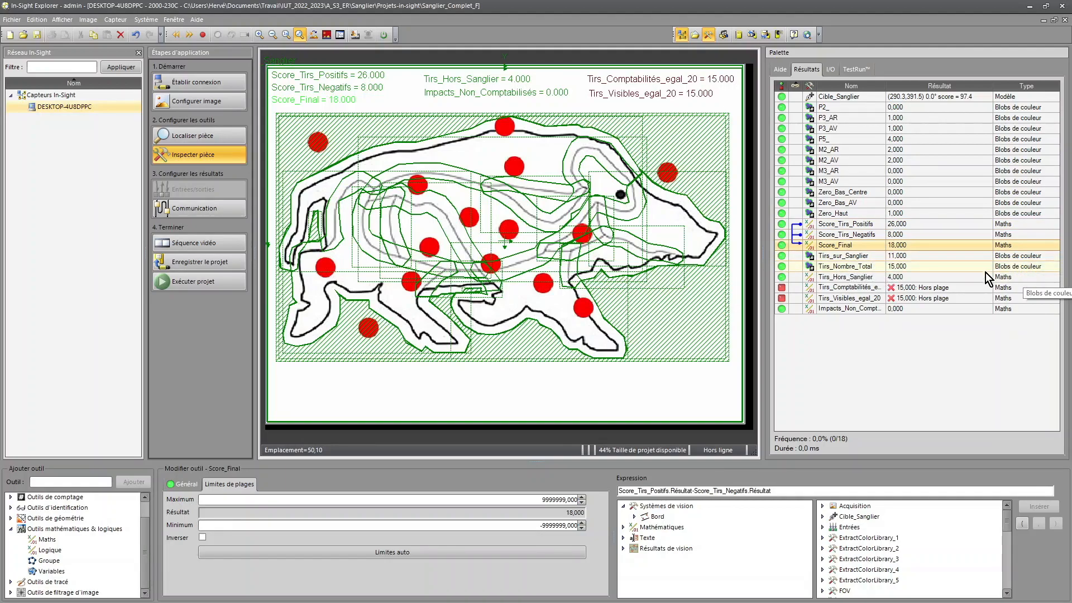
# - Examine the expressions and range limits of Tirs_Hors_Sanglier, Tirs_Comptabilités_egal_20, Tirs_Visibles_egal_20 and Impacts_Non_Comptabilisés
pyautogui.click(852, 282)
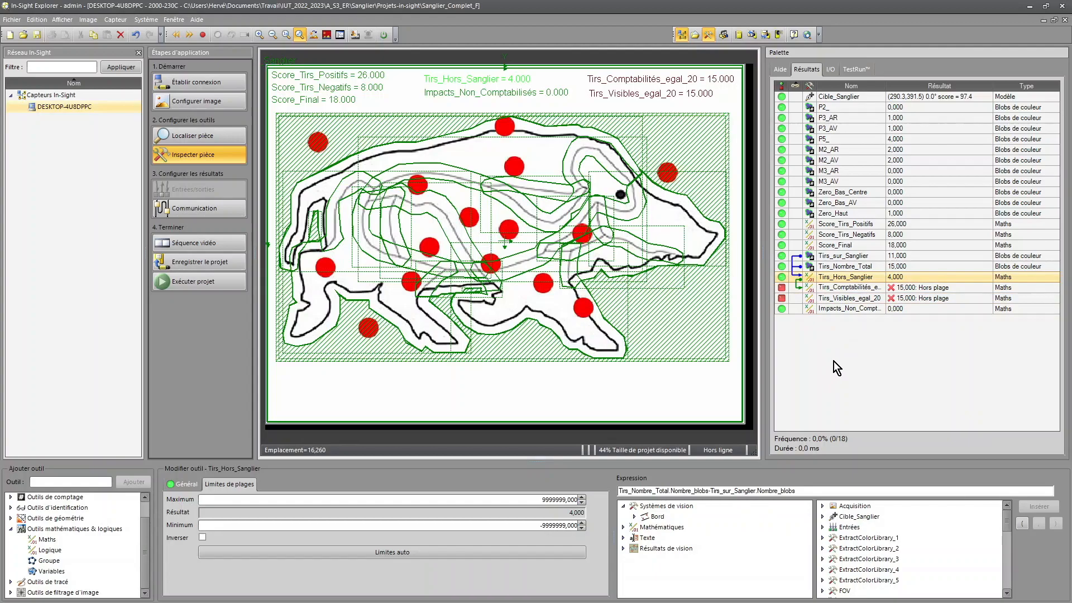
pyautogui.click(843, 288)
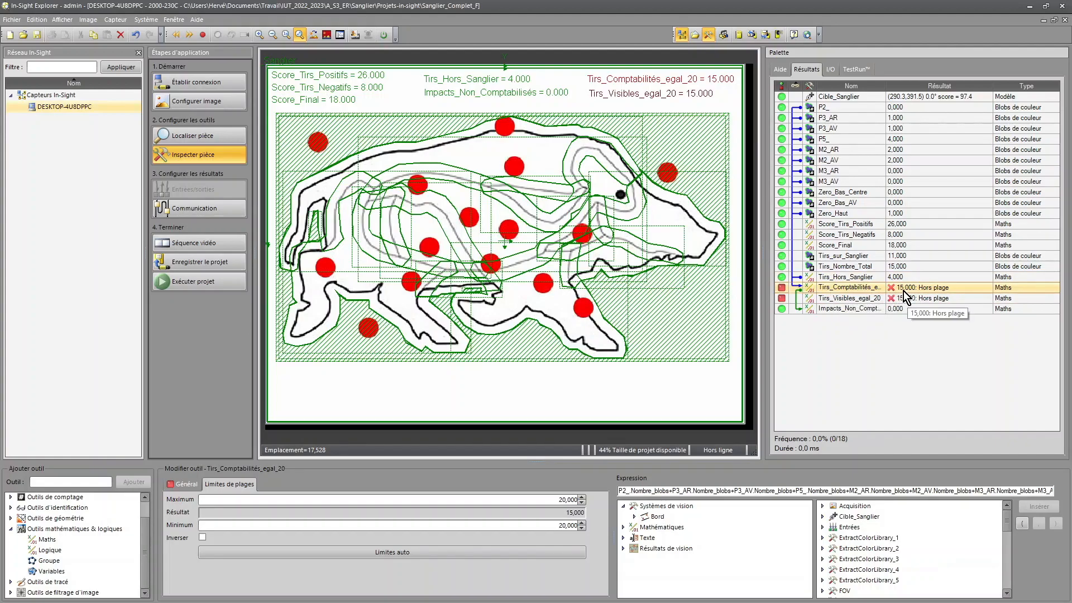
pyautogui.click(845, 299)
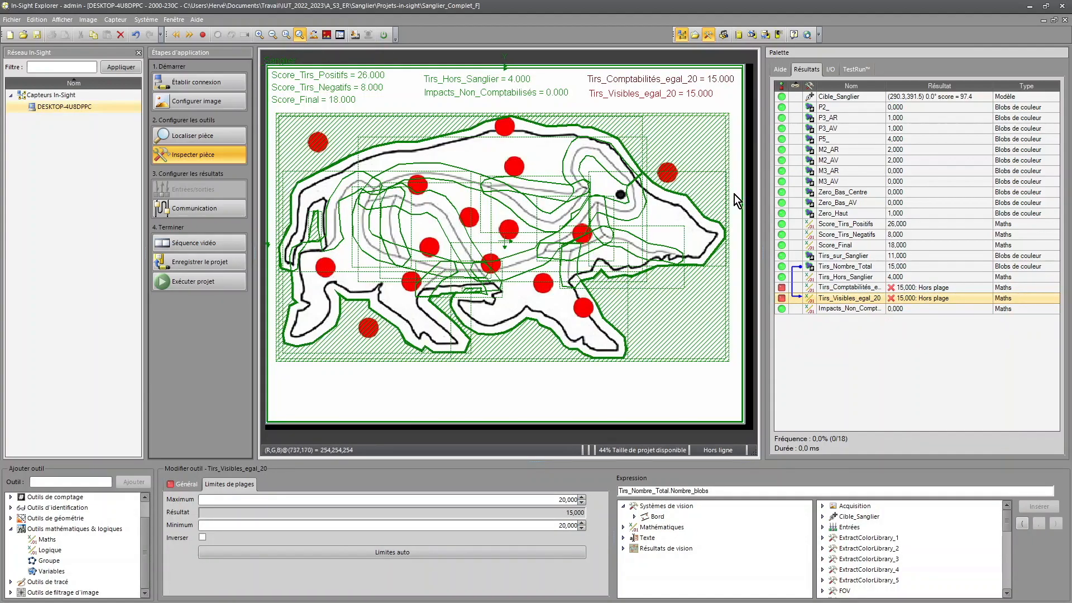
pyautogui.click(833, 309)
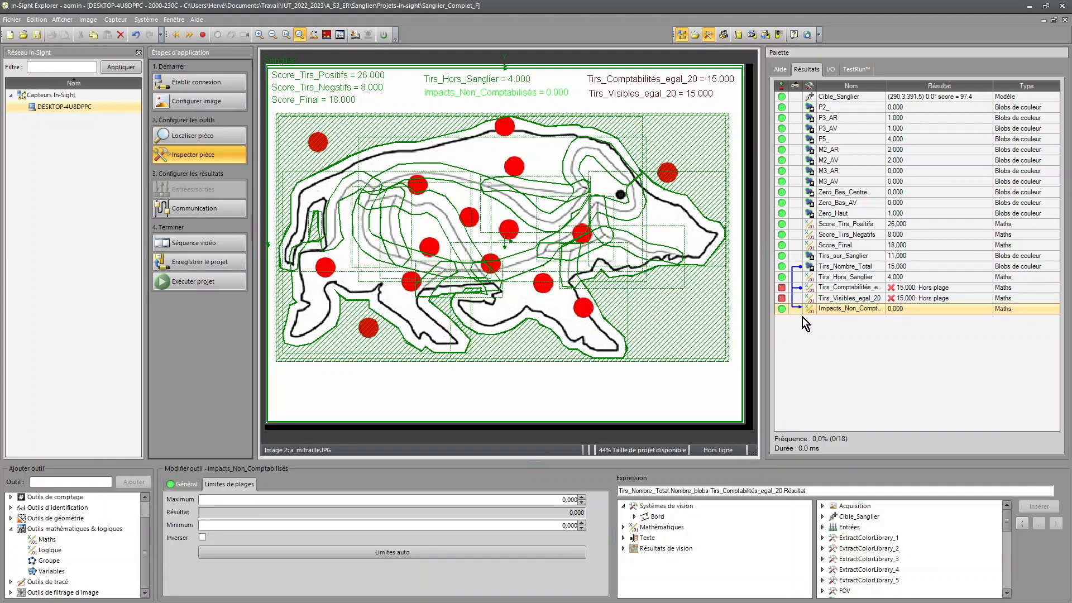
pyautogui.click(849, 289)
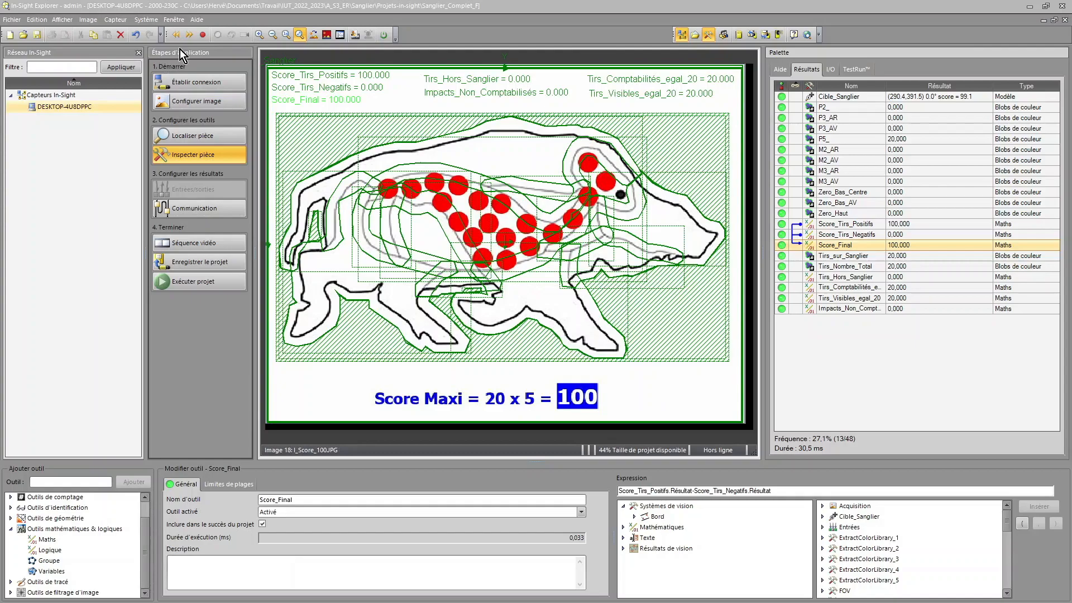
# - Step through the sample images from the Score_100 image to the blank target a_cible_vierge.JPG, comparing Score_Final with each printed score
pyautogui.click(184, 34)
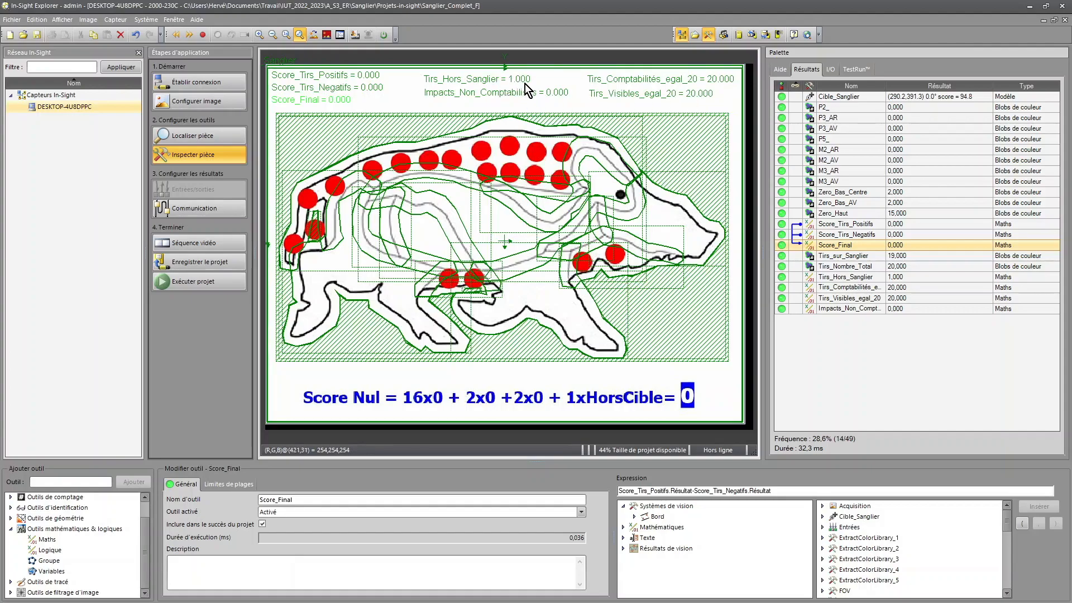
pyautogui.click(190, 36)
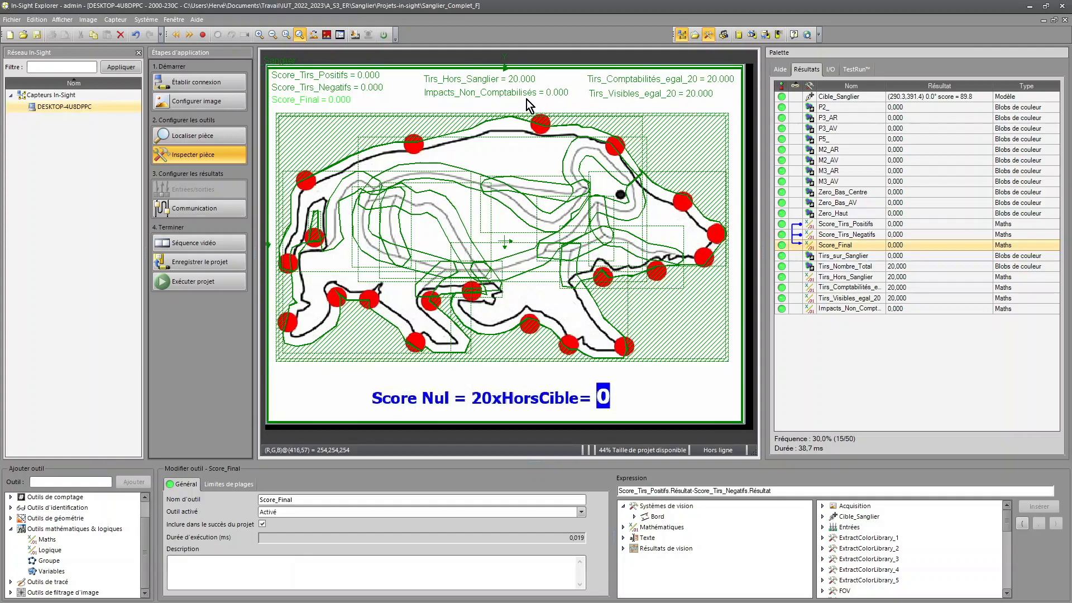
pyautogui.click(190, 35)
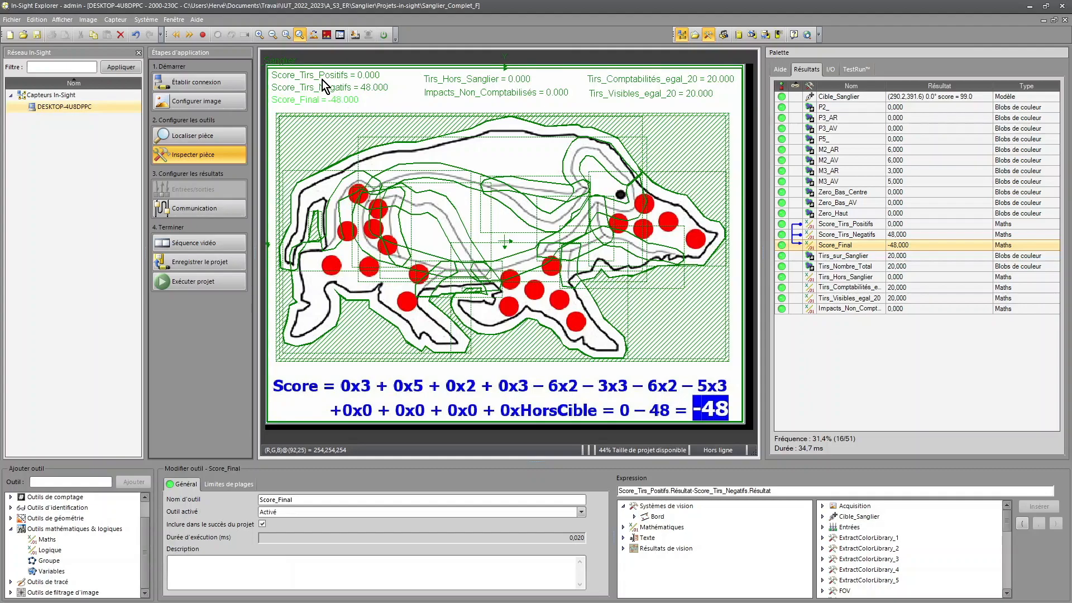
pyautogui.click(188, 35)
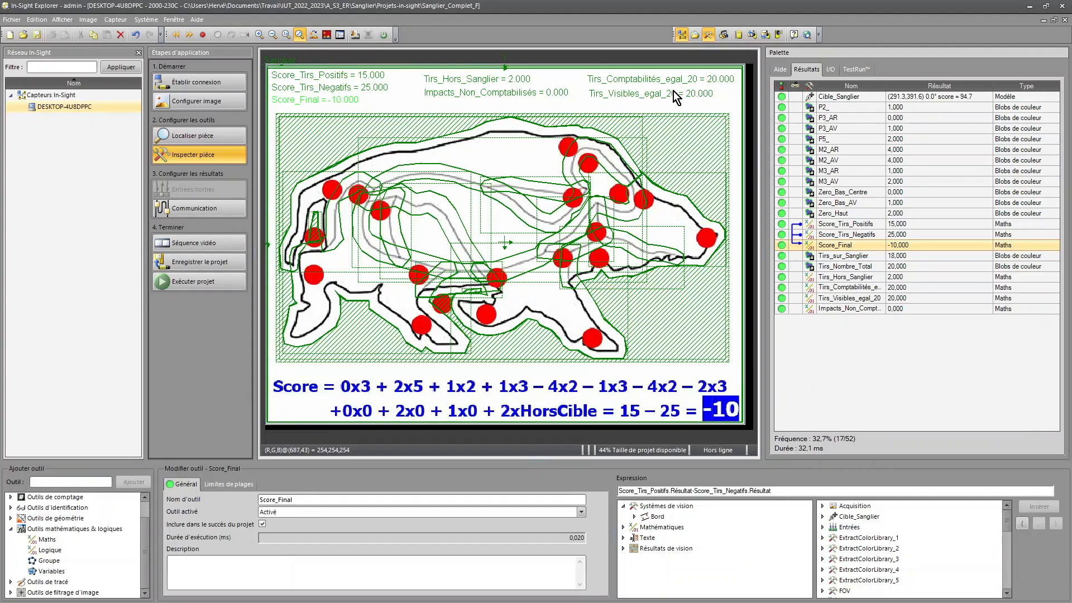
pyautogui.click(189, 34)
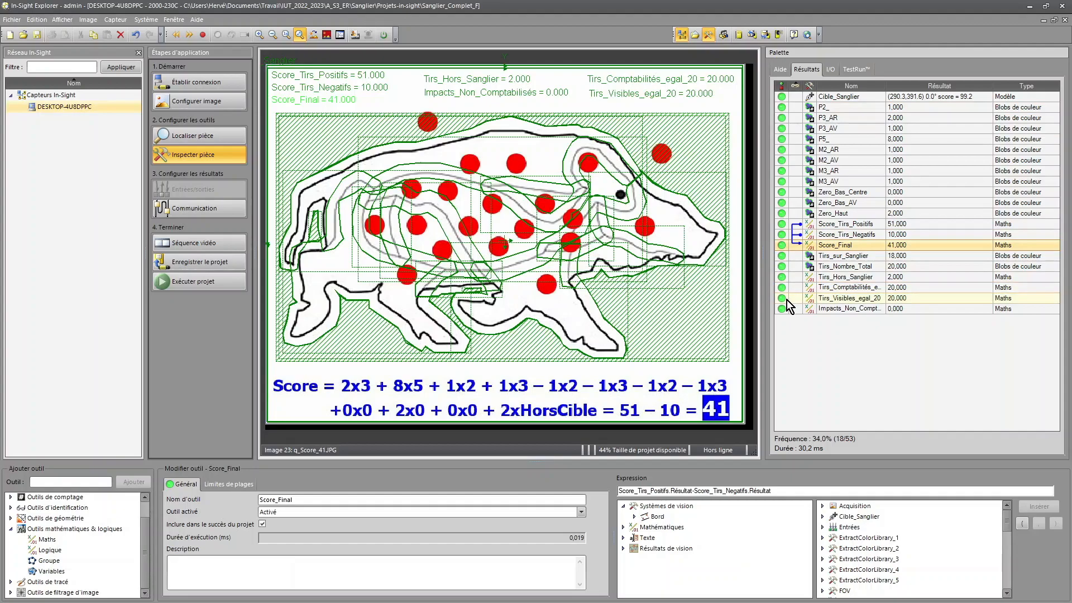
pyautogui.click(186, 36)
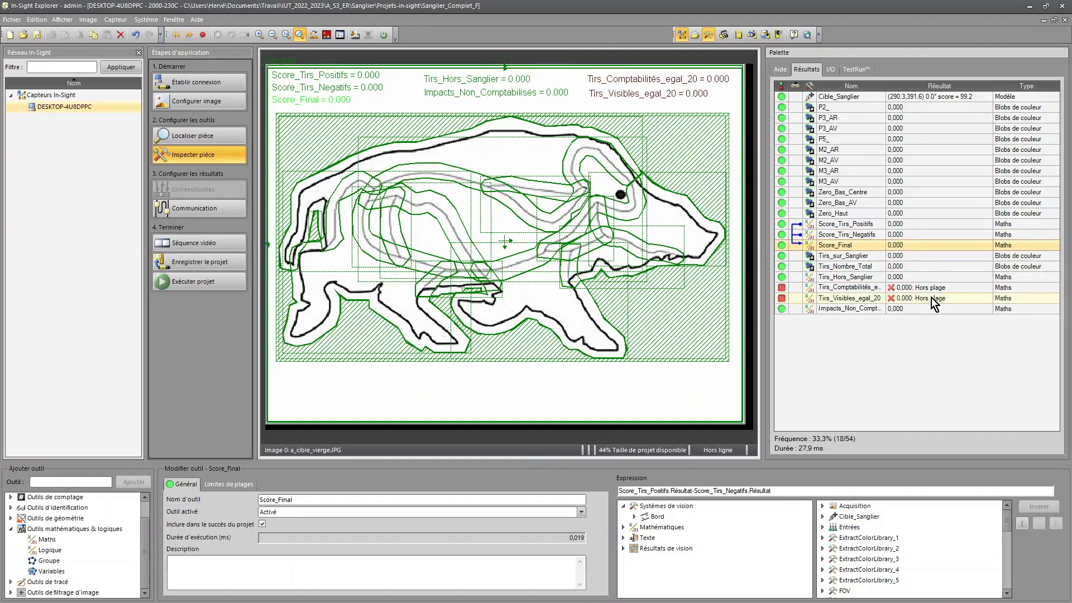